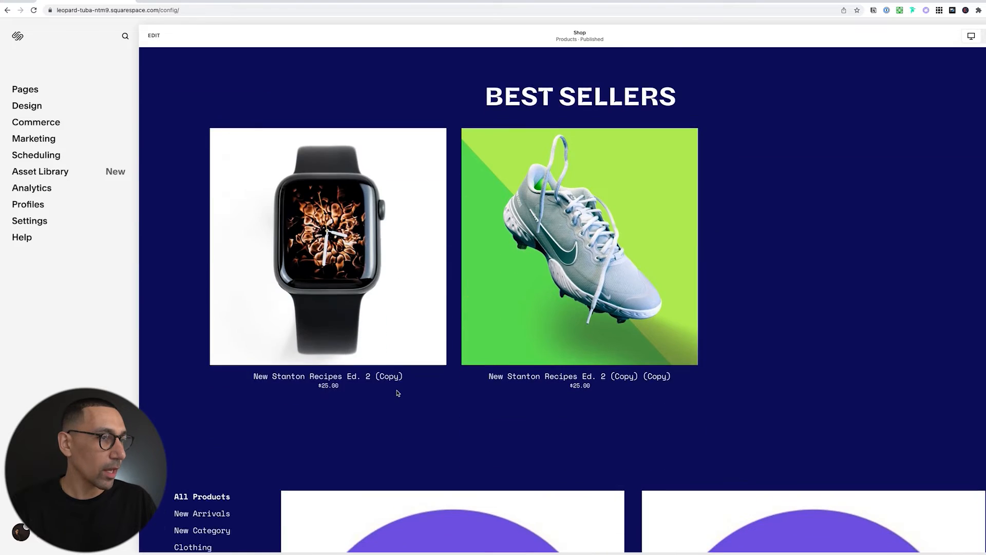
{"action": "scroll", "coordinate": [397, 393], "scroll_direction": "down", "scroll_amount": 4}
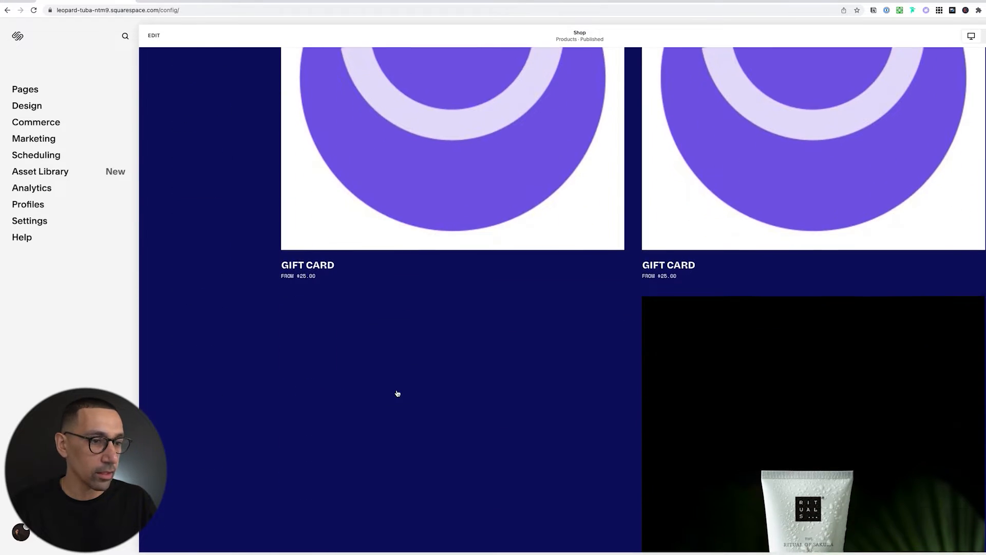
Go to Commerce > Discounts, dismissing the setup questionnaire, and start a new discount.
{"action": "scroll", "coordinate": [396, 394], "scroll_direction": "up", "scroll_amount": 4}
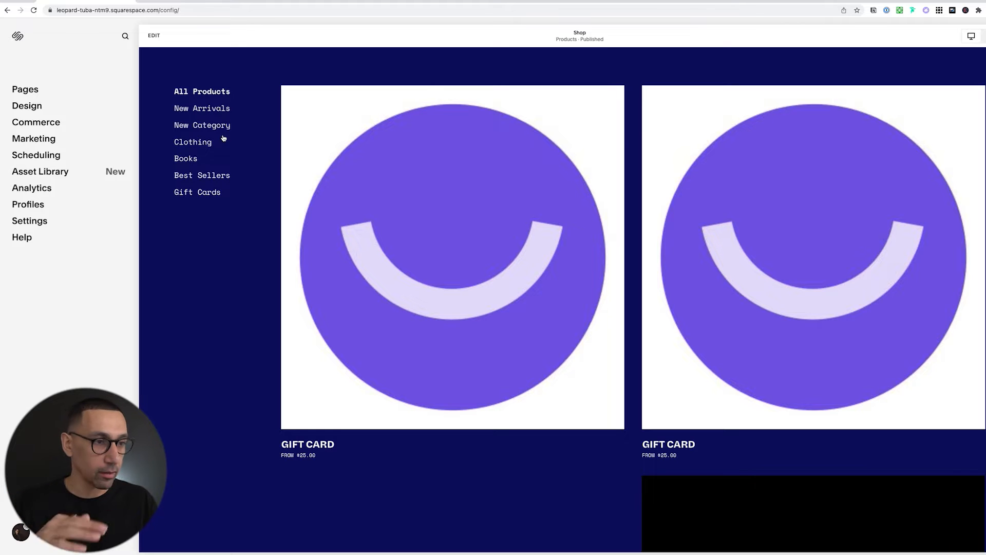
{"action": "scroll", "coordinate": [223, 137], "scroll_direction": "up", "scroll_amount": 15}
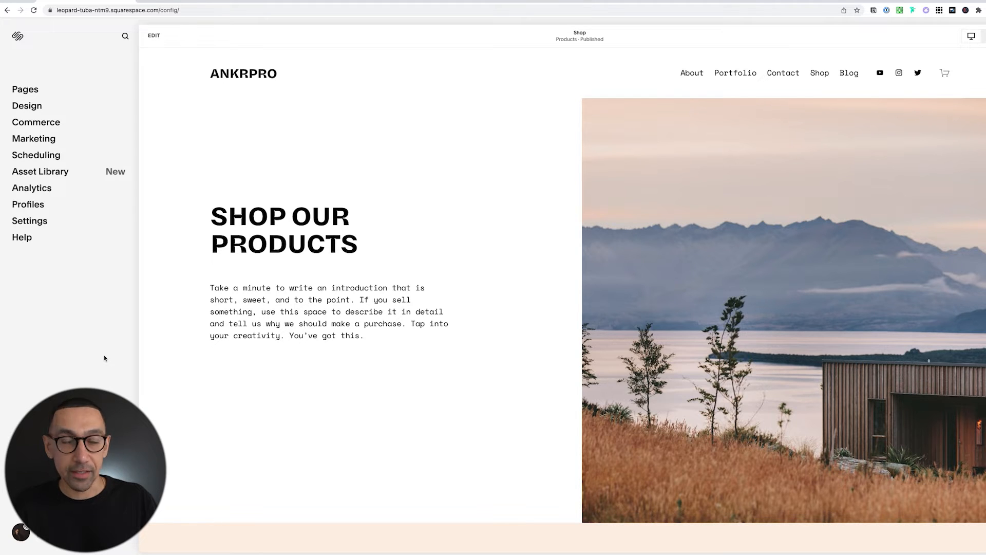
{"action": "left_click", "coordinate": [32, 124]}
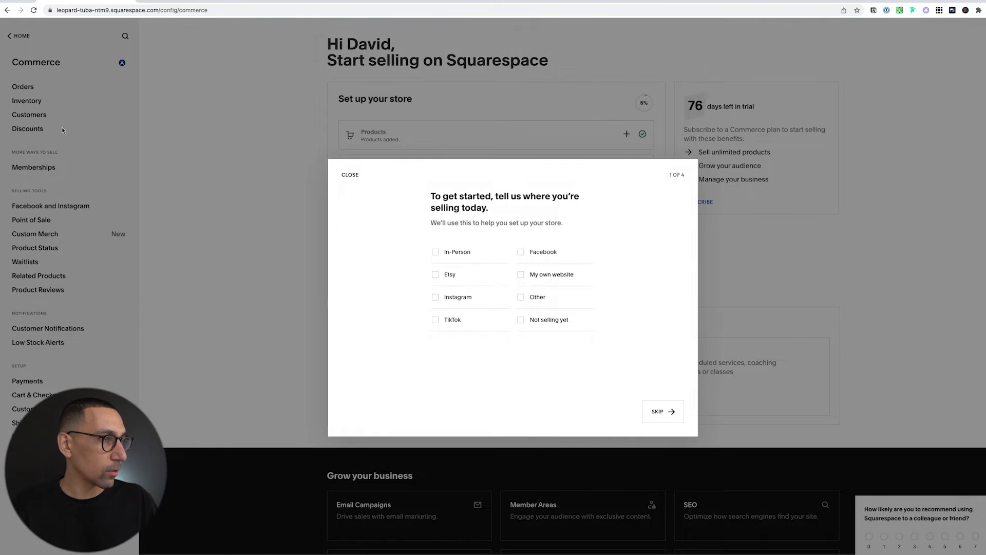
{"action": "left_click", "coordinate": [350, 174]}
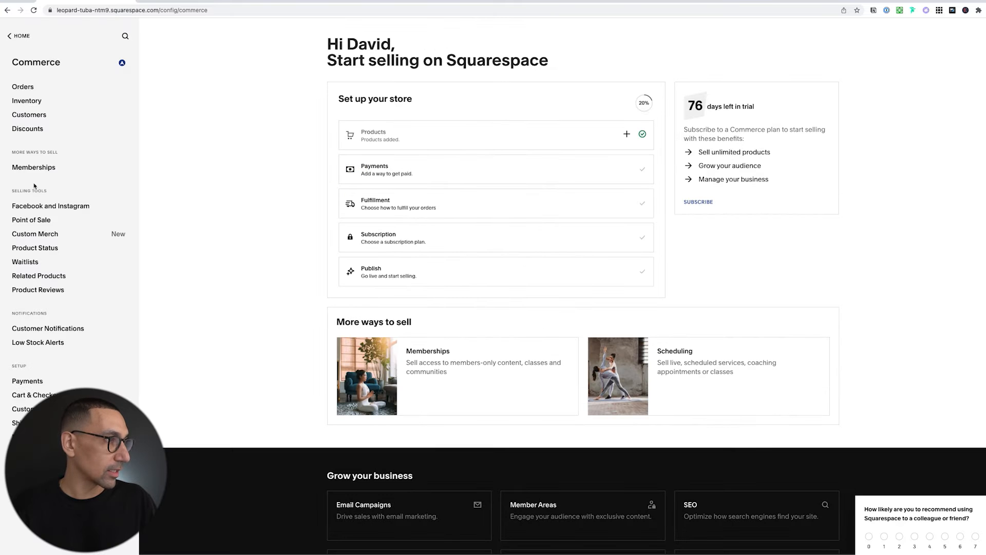
{"action": "left_click", "coordinate": [32, 128]}
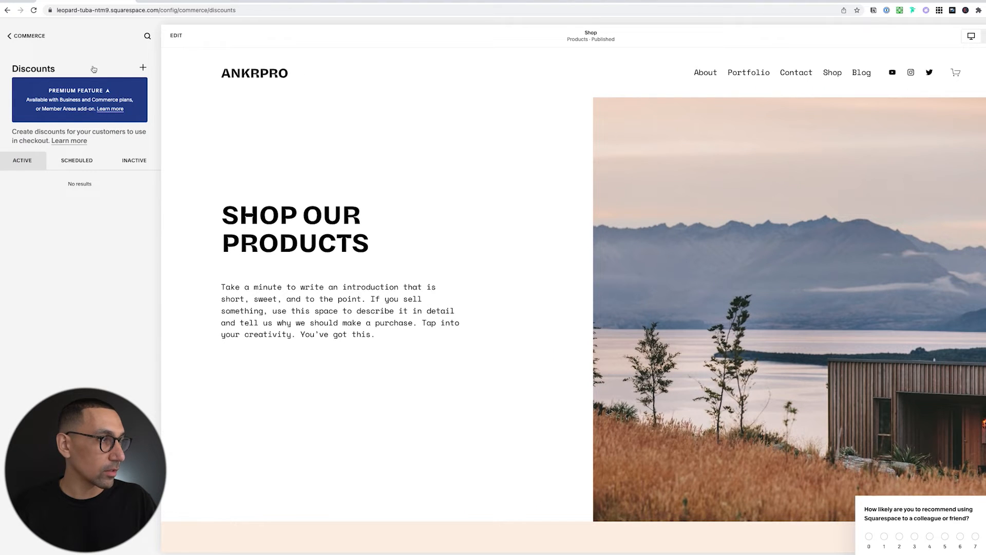
{"action": "left_click", "coordinate": [143, 68]}
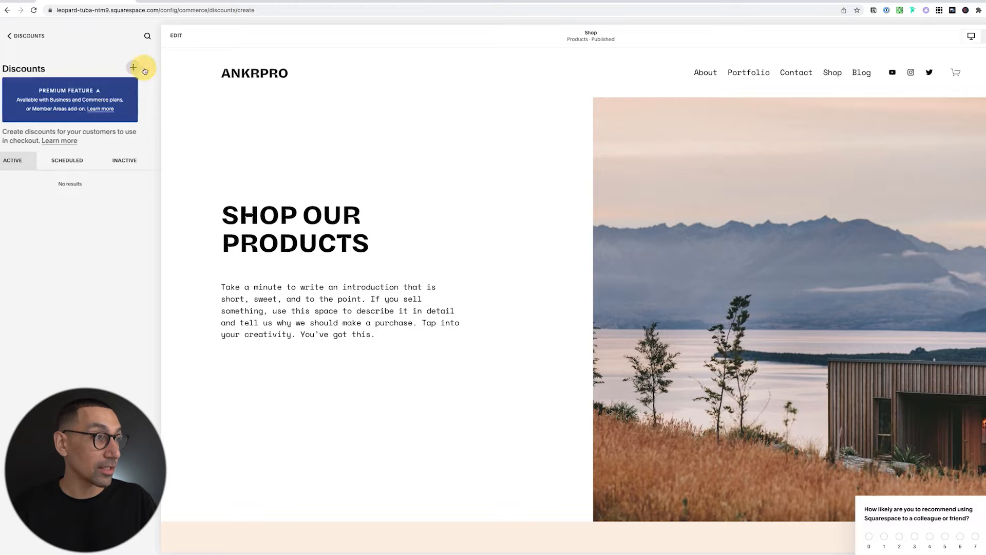
Name the discount New Customer with code NEWFRIENDS and 15% percent off.
{"action": "left_click", "coordinate": [32, 104]}
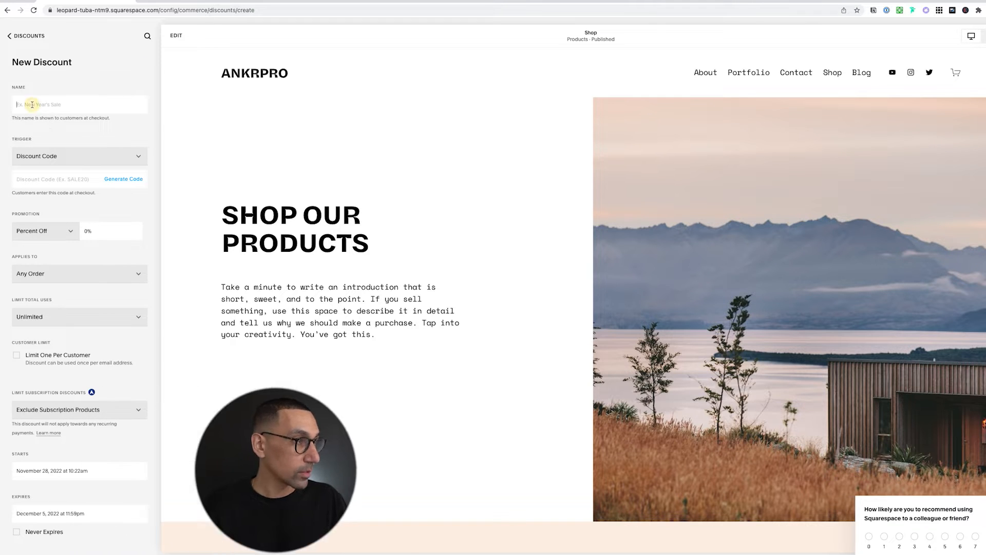
{"action": "type", "text": "New Customer"}
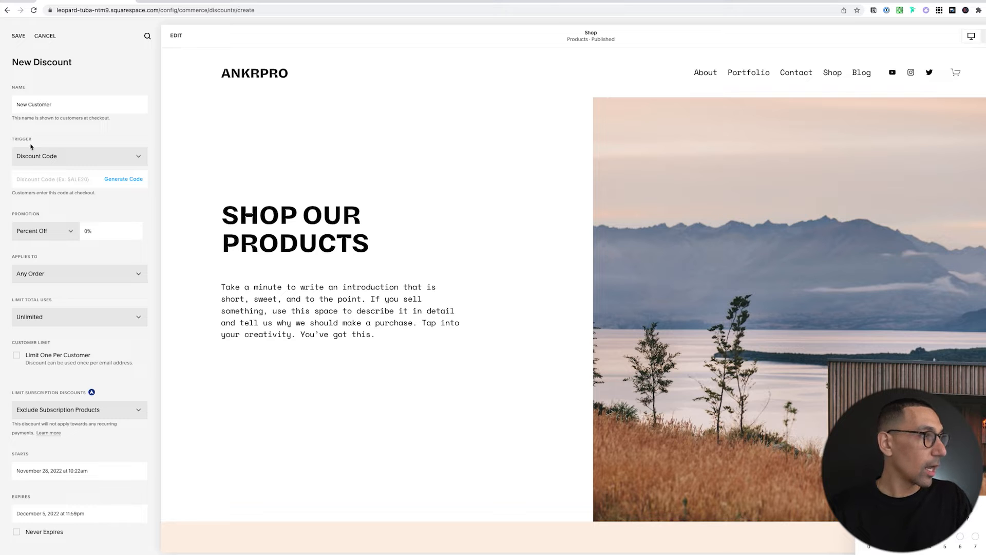
{"action": "left_click", "coordinate": [49, 180]}
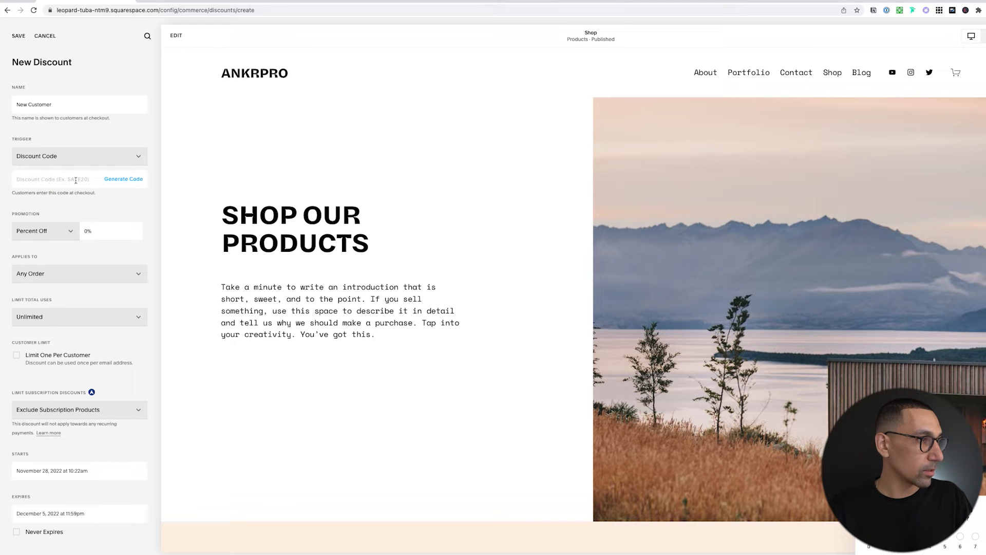
{"action": "type", "text": "NEWFRIENDS"}
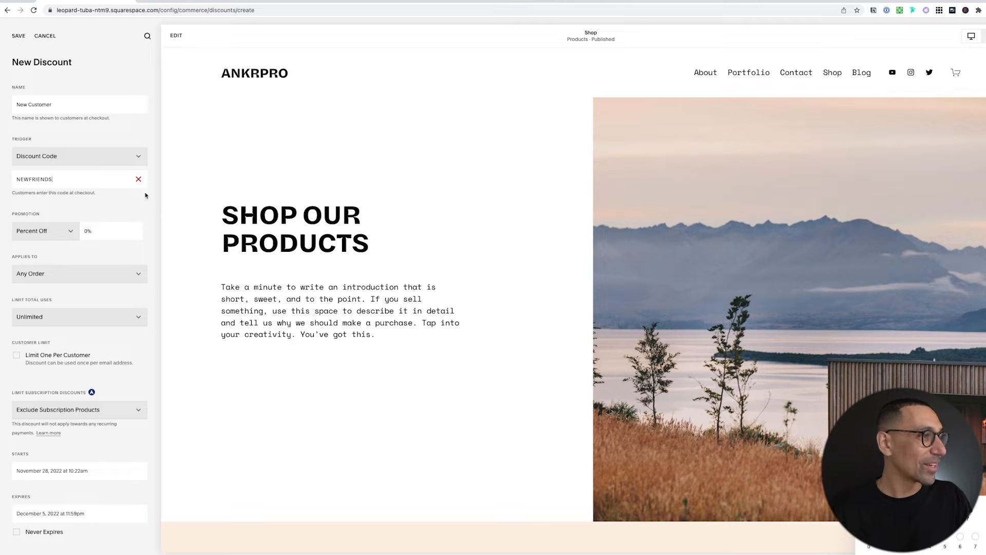
{"action": "left_click", "coordinate": [128, 230]}
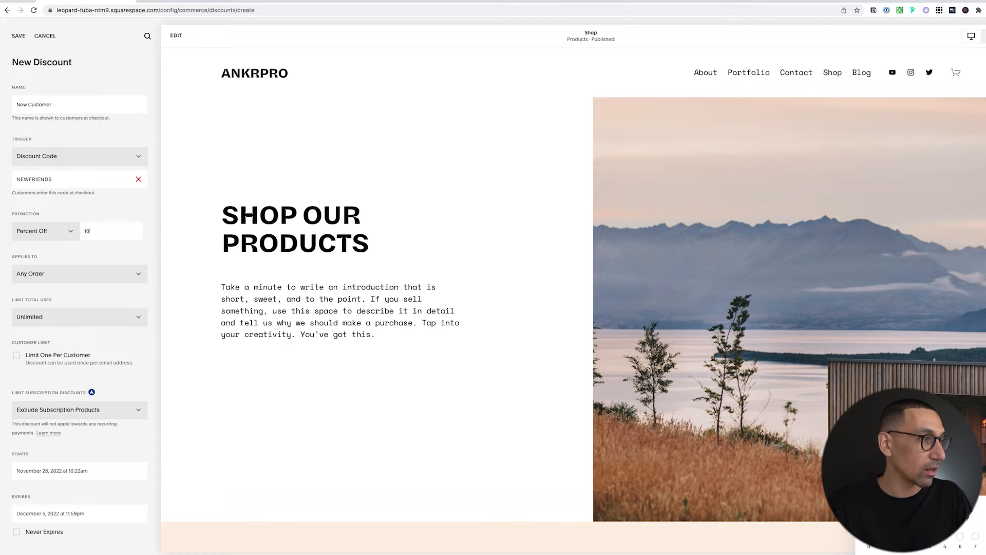
{"action": "key", "text": "Tab"}
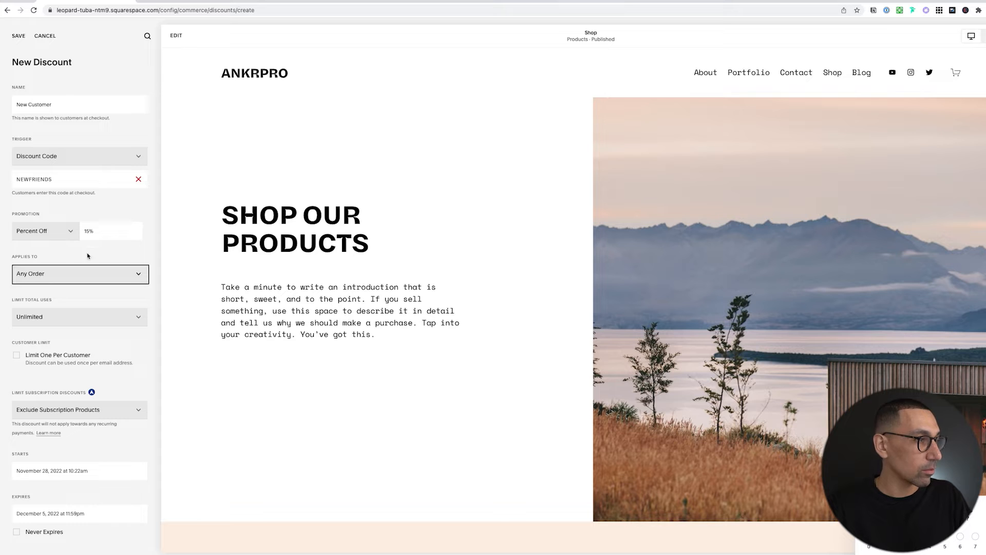
{"action": "left_click", "coordinate": [69, 232]}
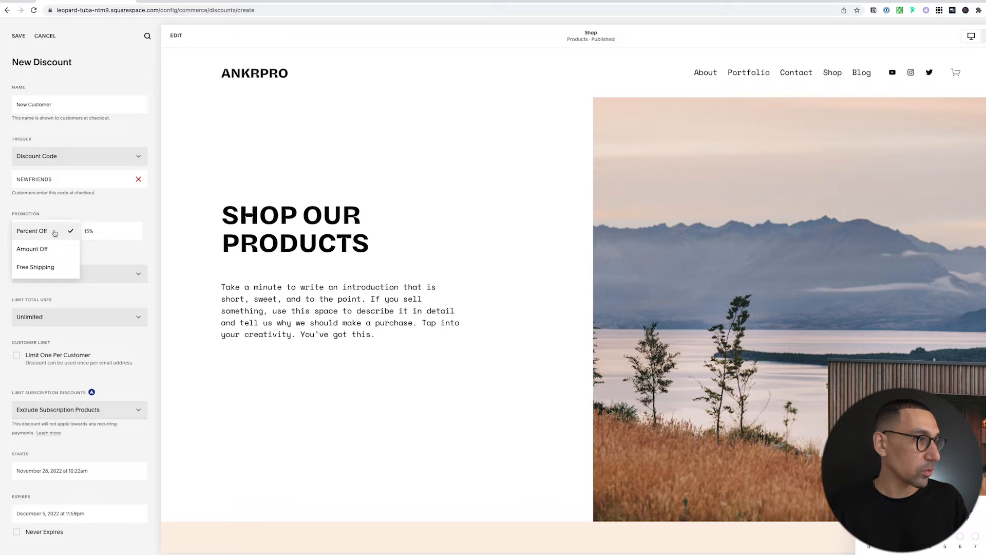
{"action": "left_click", "coordinate": [55, 233]}
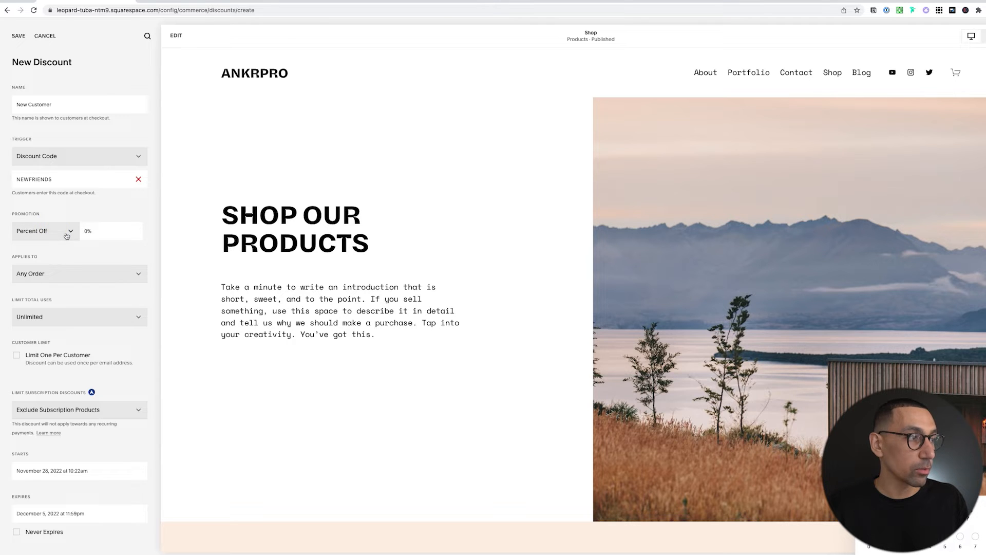
{"action": "left_click", "coordinate": [99, 230]}
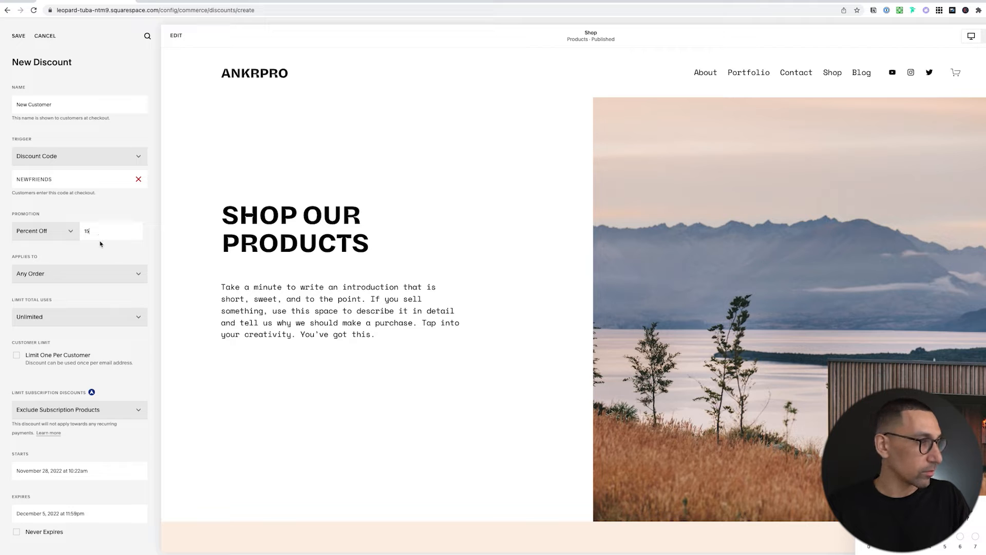
{"action": "key", "text": "Tab"}
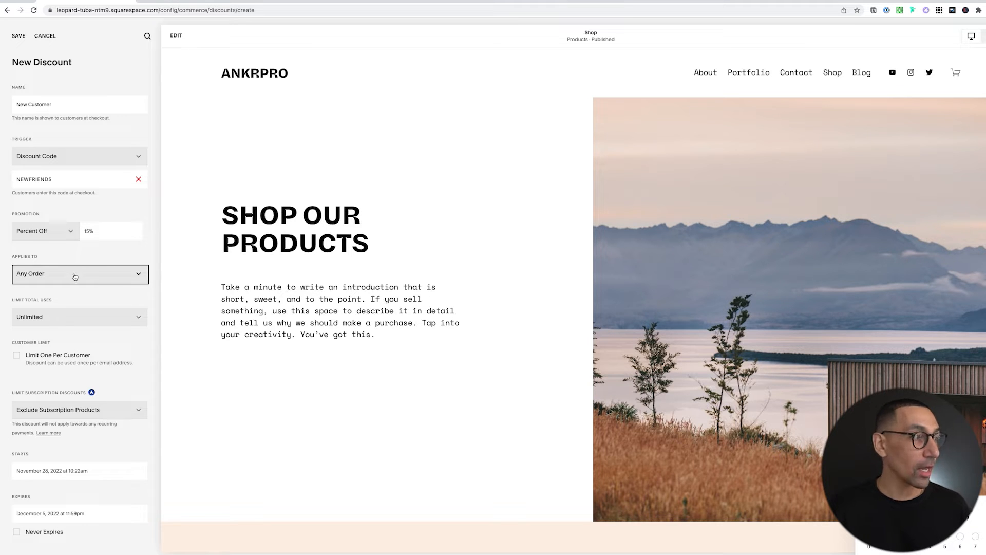
Keep the discount applying to any order with unlimited total uses.
{"action": "left_click", "coordinate": [73, 276]}
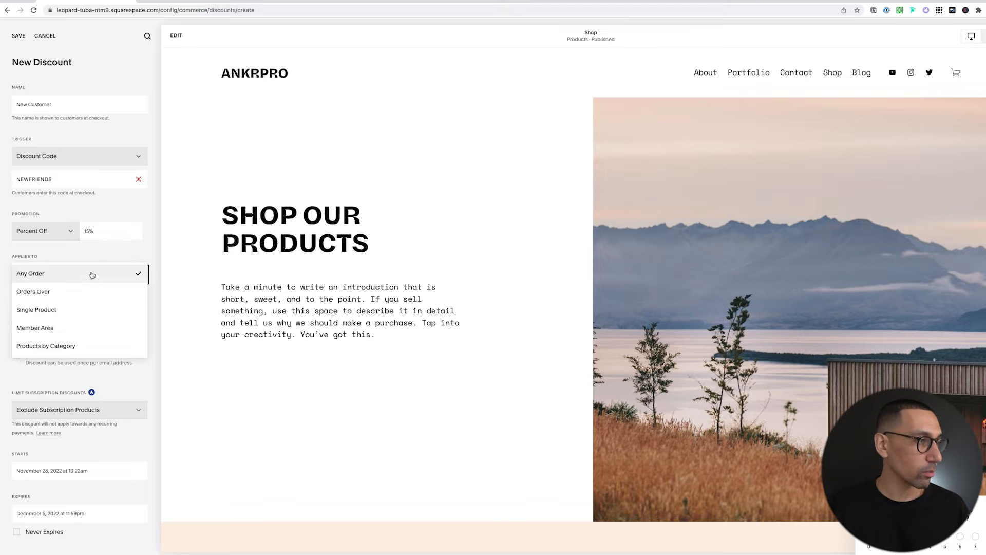
{"action": "left_click", "coordinate": [95, 252]}
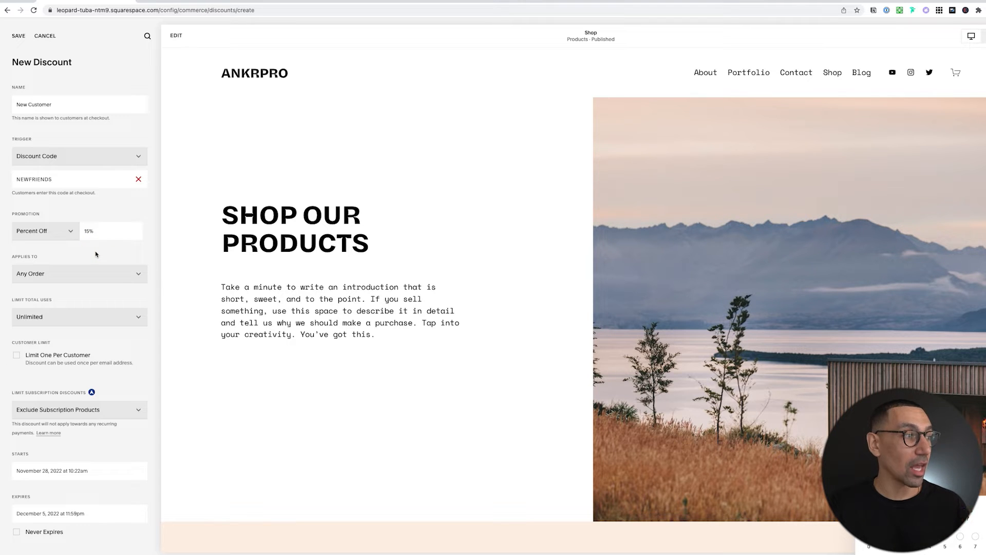
{"action": "left_click", "coordinate": [87, 317]}
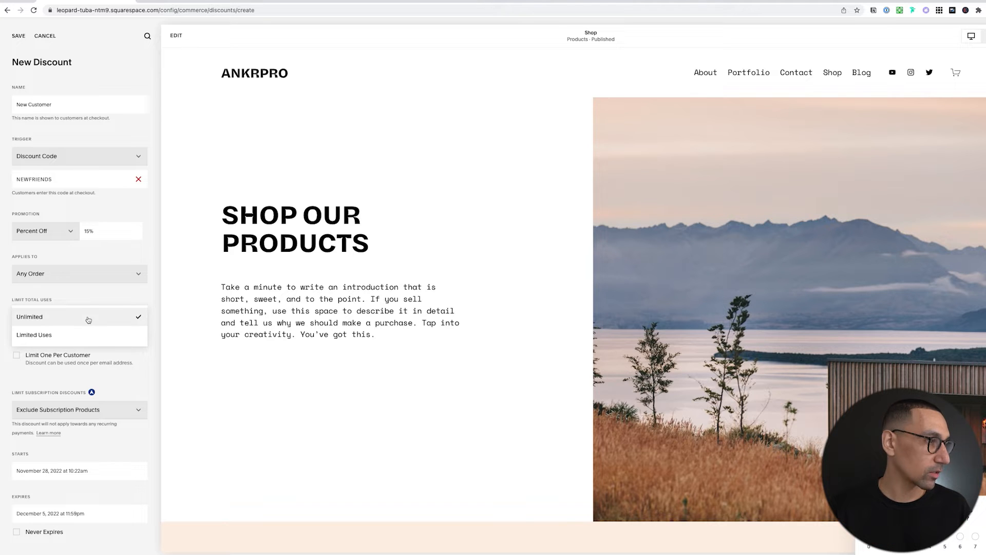
{"action": "left_click", "coordinate": [88, 319]}
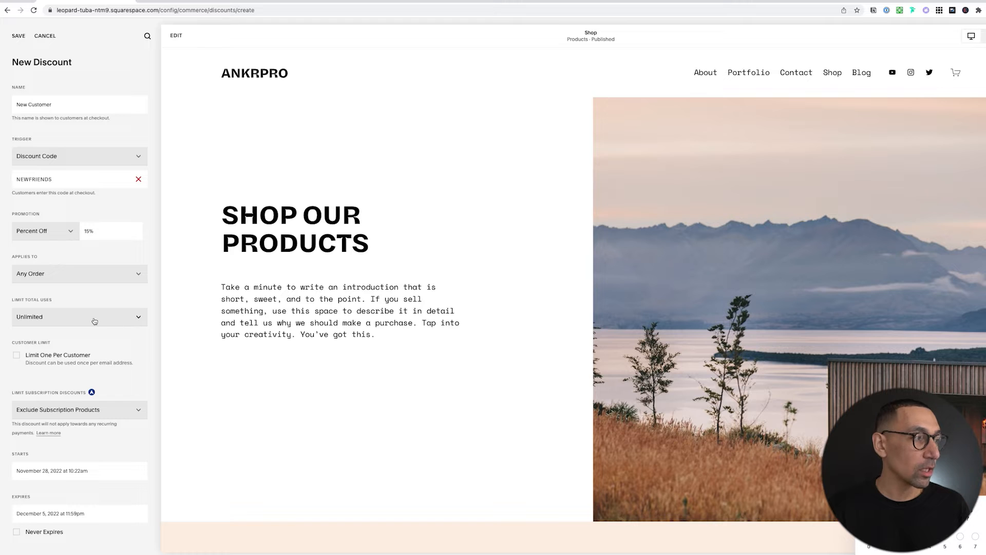
Limit the discount to one use per customer and keep subscription products excluded.
{"action": "left_click", "coordinate": [77, 360]}
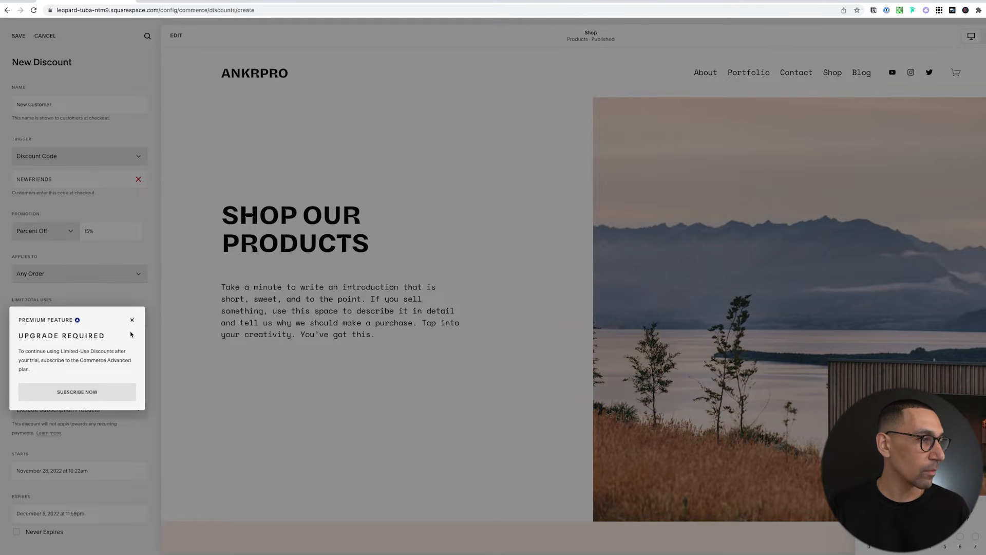
{"action": "left_click", "coordinate": [132, 320]}
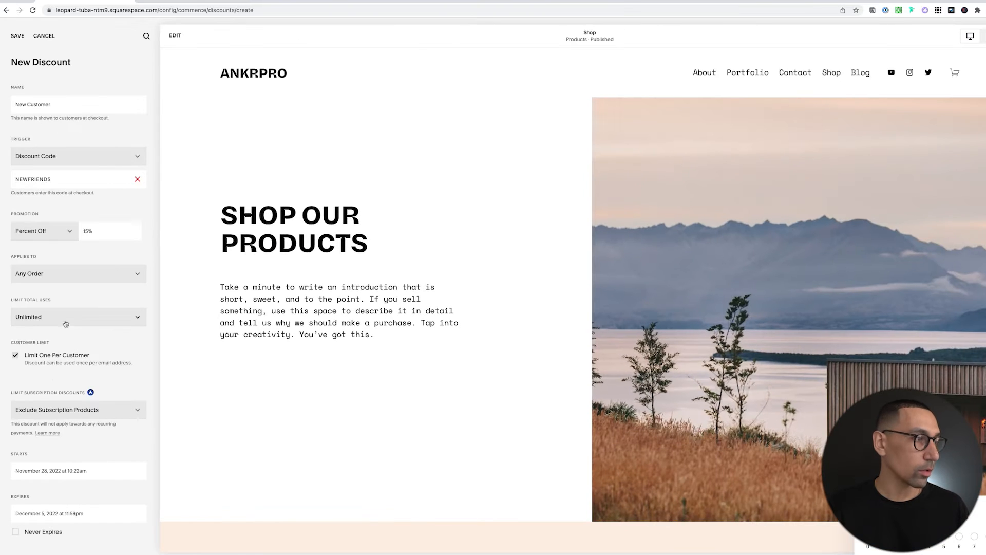
{"action": "left_click", "coordinate": [66, 411]}
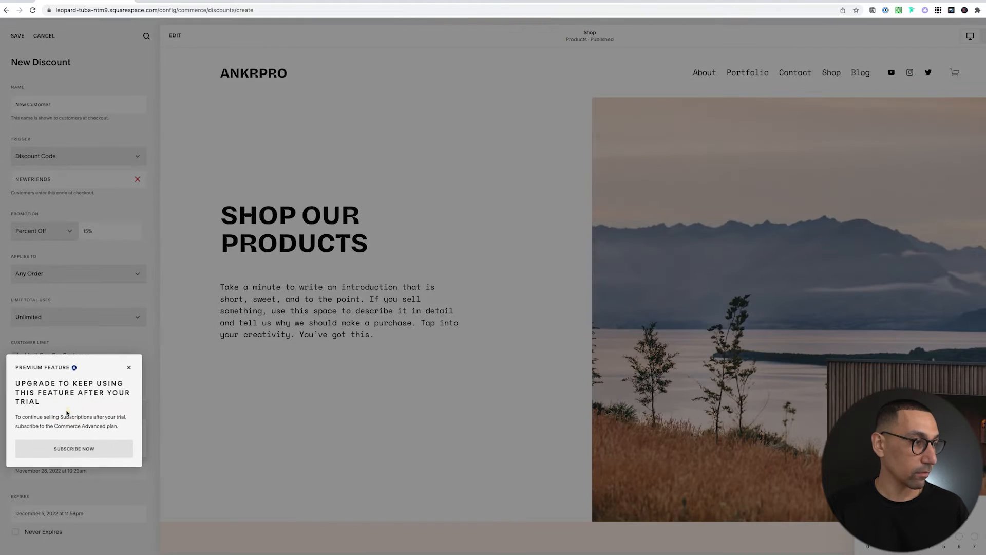
{"action": "left_click", "coordinate": [129, 367]}
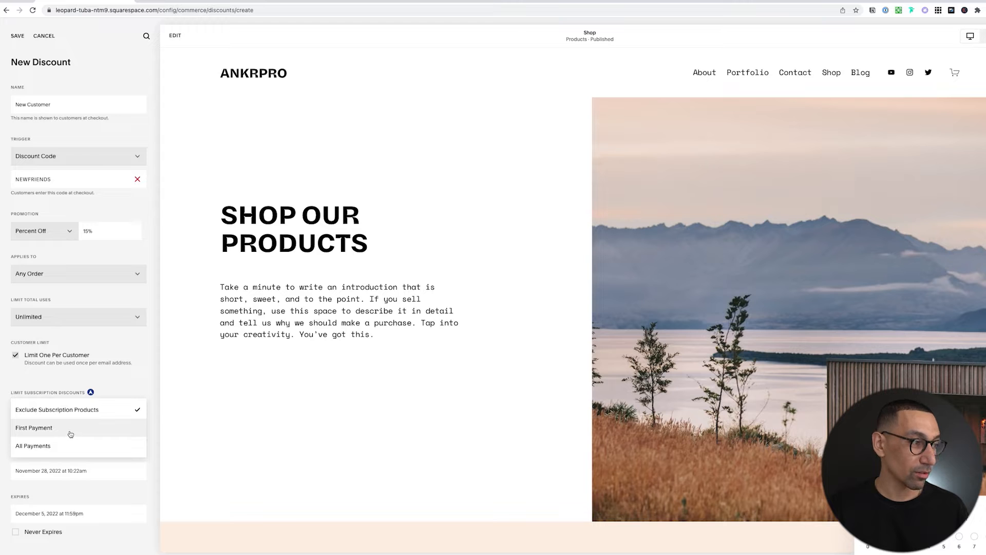
{"action": "left_click", "coordinate": [131, 409]}
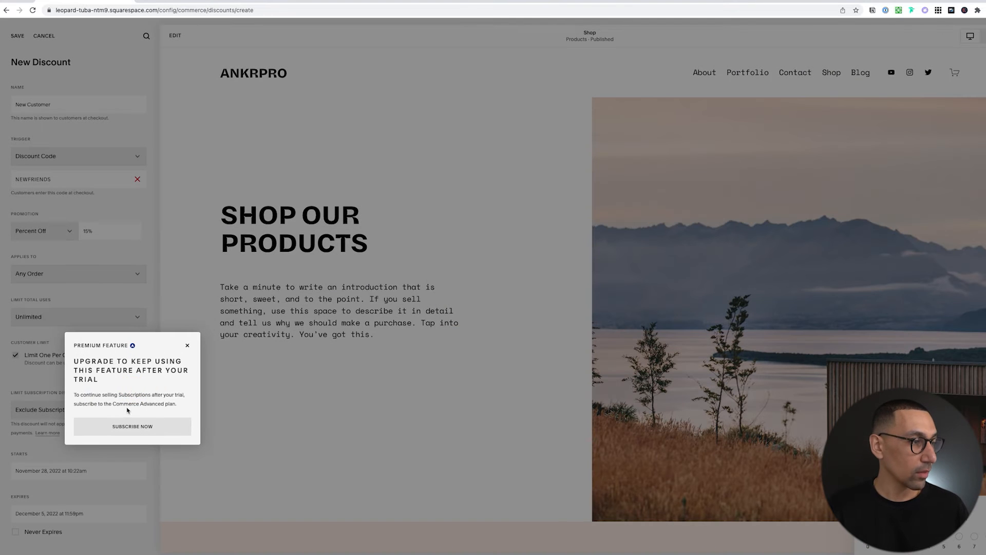
{"action": "left_click", "coordinate": [187, 345]}
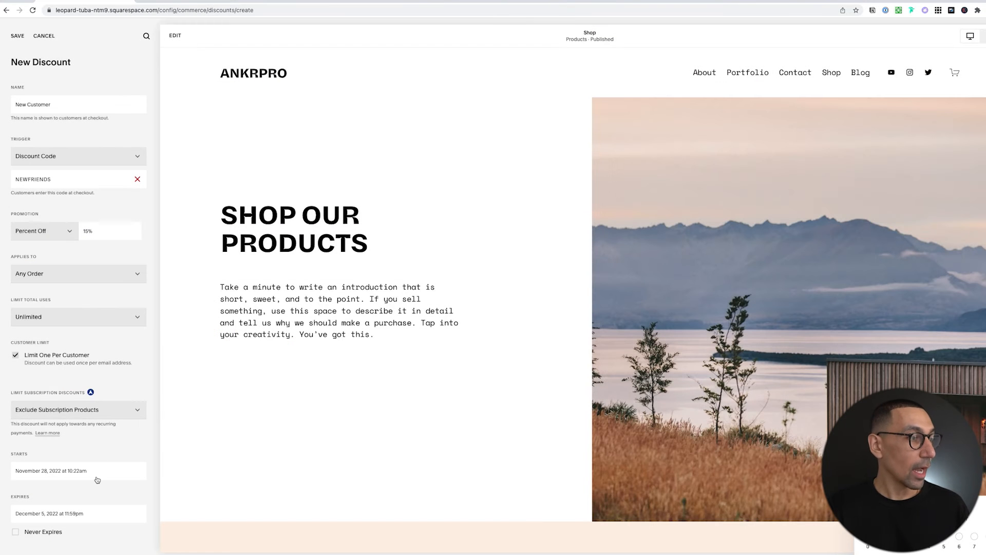
Set the NEWFRIENDS discount to never expire and save it.
{"action": "left_click", "coordinate": [14, 534]}
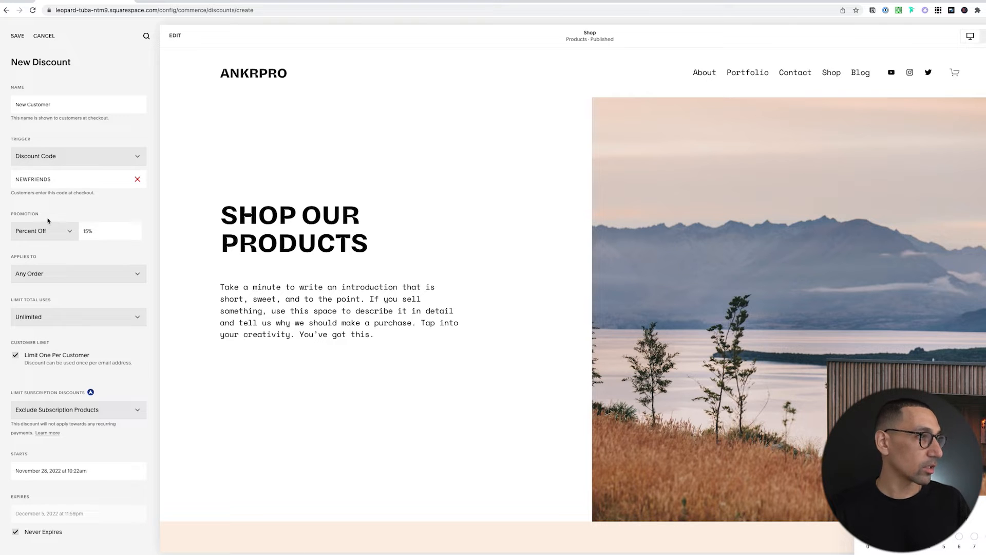
{"action": "double_click", "coordinate": [34, 180]}
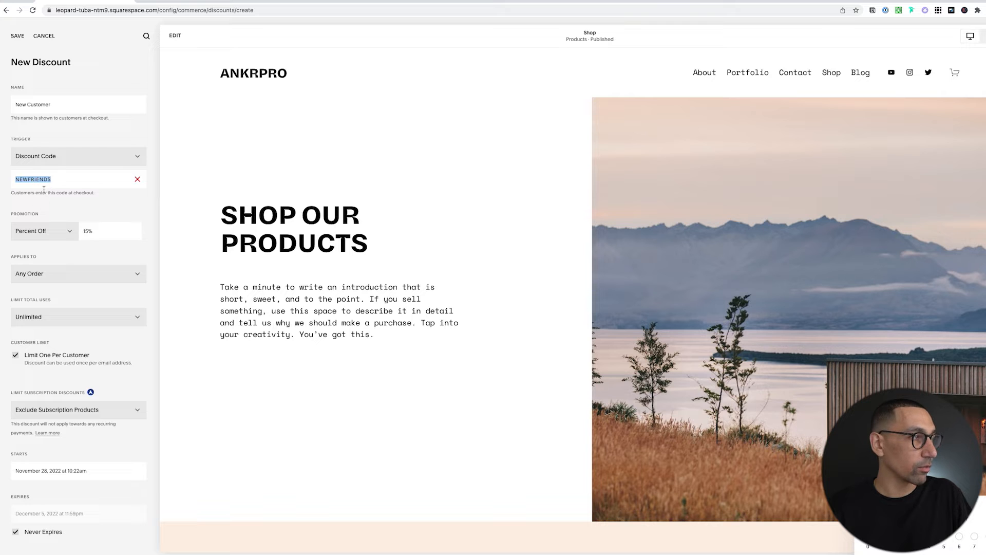
{"action": "left_click", "coordinate": [17, 36]}
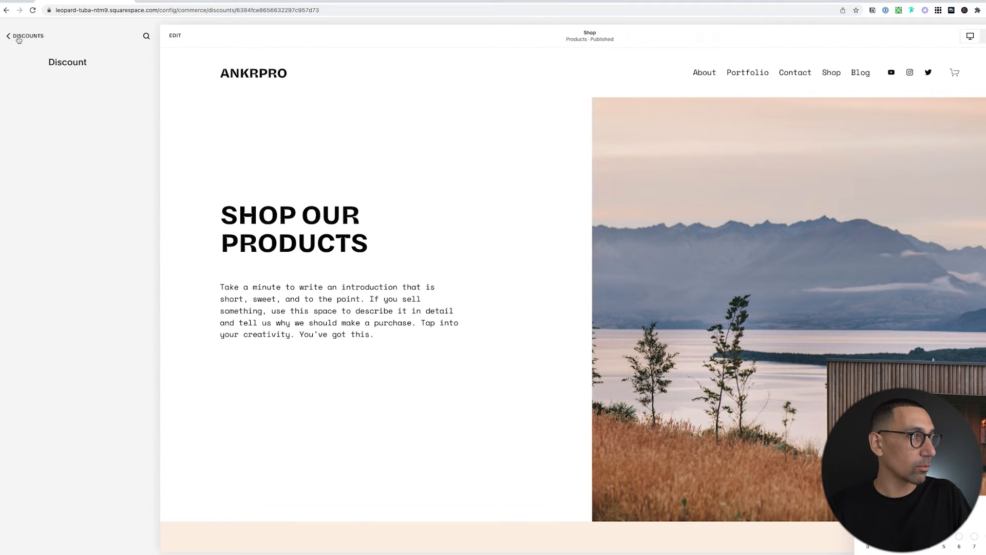
Go back through Discounts and Commerce to the main site menu.
{"action": "left_click", "coordinate": [21, 36]}
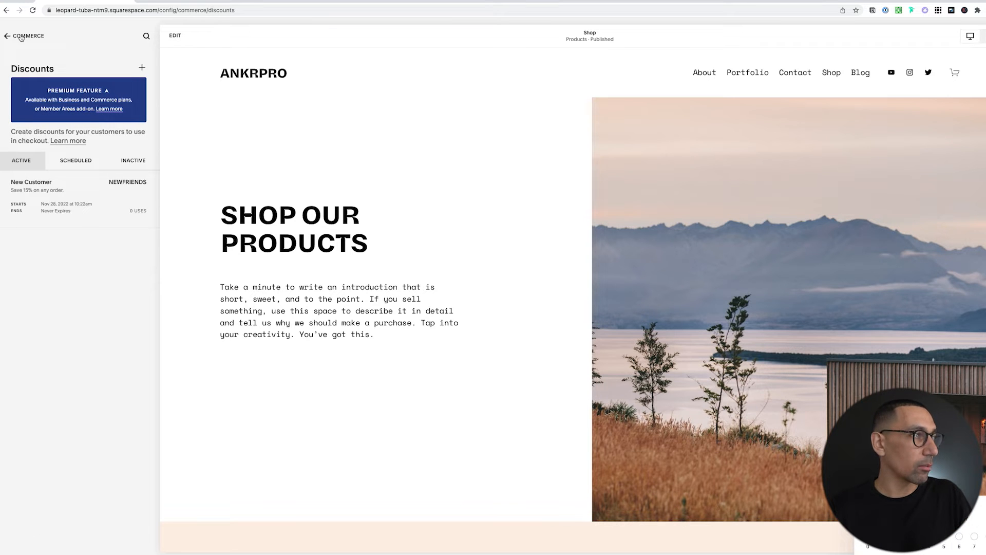
{"action": "left_click", "coordinate": [20, 36]}
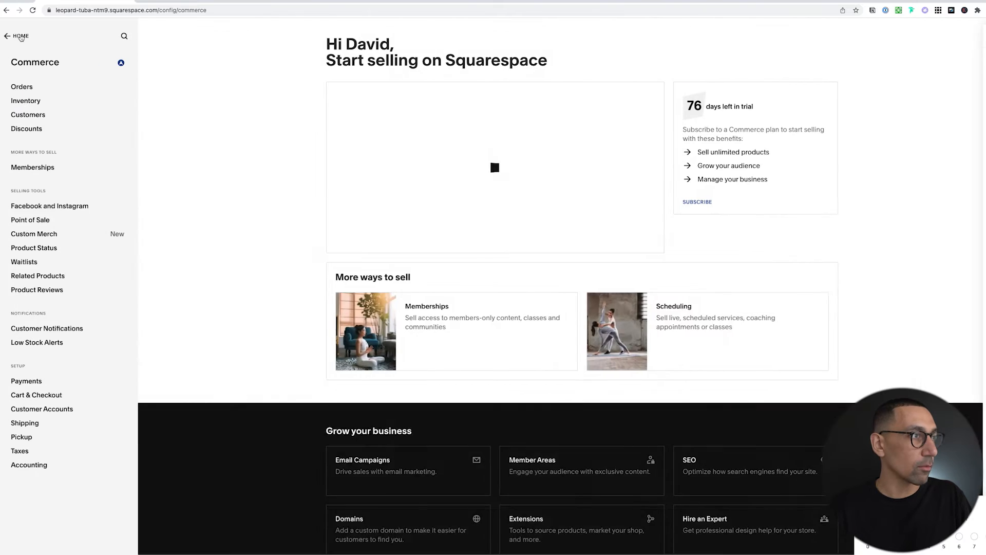
{"action": "left_click", "coordinate": [20, 36]}
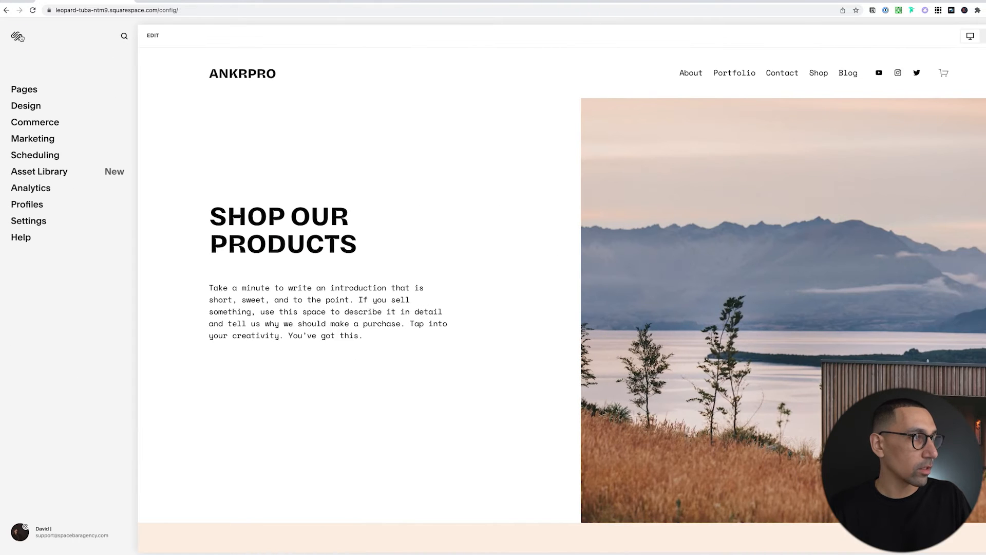
Under Marketing > Email Campaigns, create a new campaign to reach the campaign-type chooser.
{"action": "left_click", "coordinate": [40, 140]}
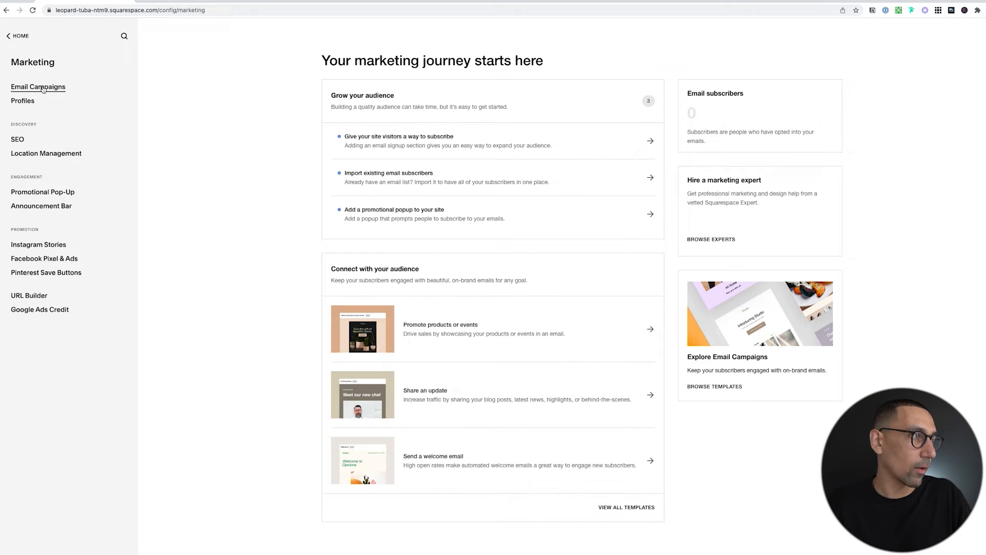
{"action": "left_click", "coordinate": [44, 88]}
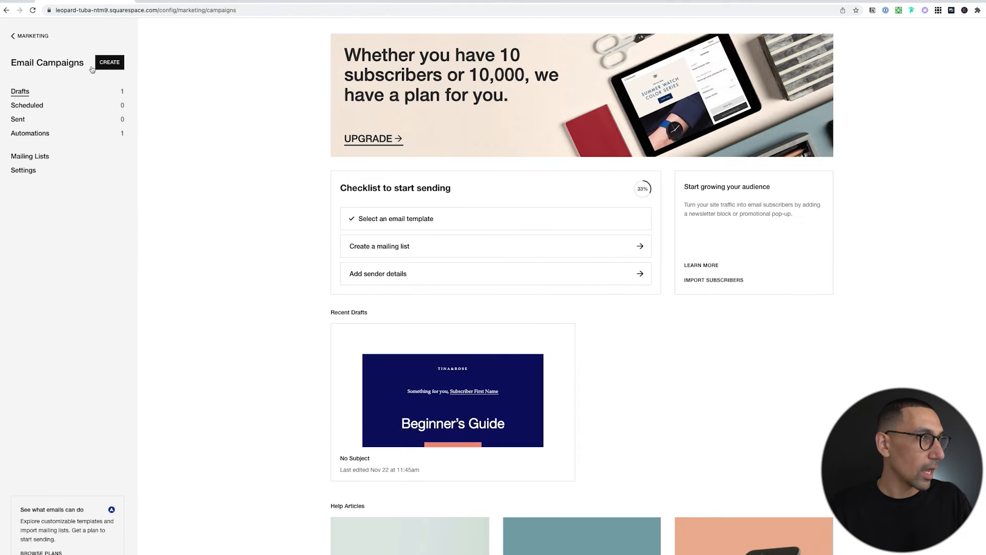
{"action": "left_click", "coordinate": [114, 62]}
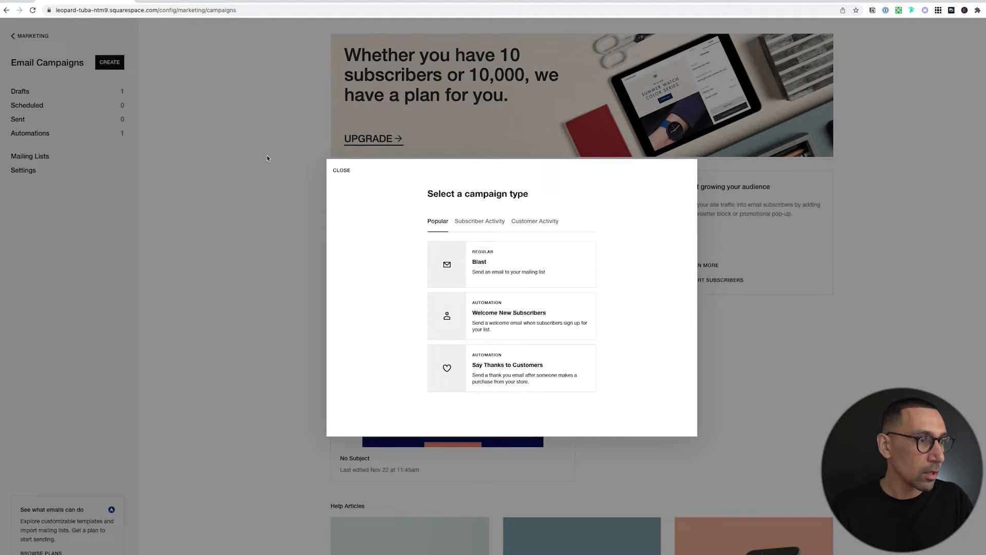
Pick Welcome New Subscribers, browse the template gallery, and preview the Kuasani template.
{"action": "left_click", "coordinate": [520, 319]}
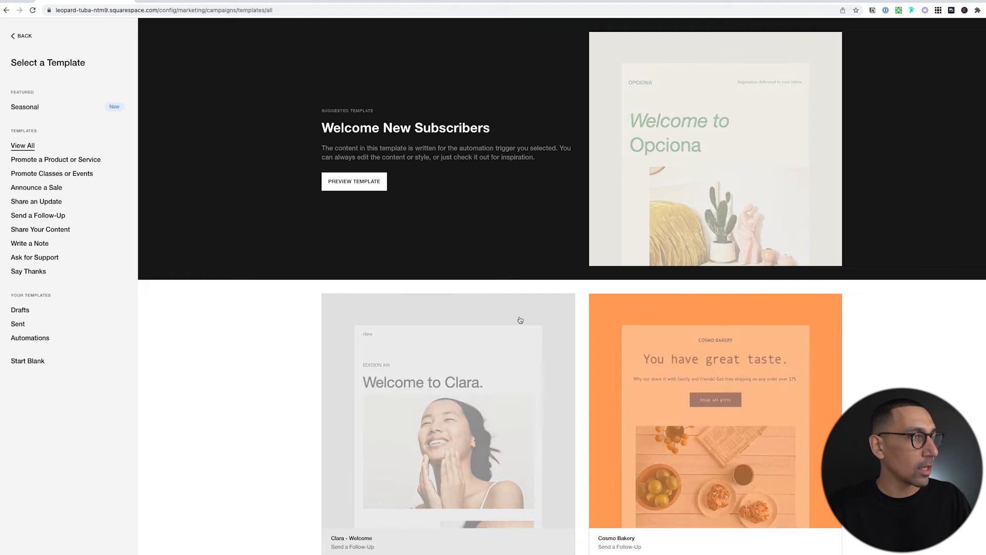
{"action": "scroll", "coordinate": [282, 368], "scroll_direction": "down", "scroll_amount": 6}
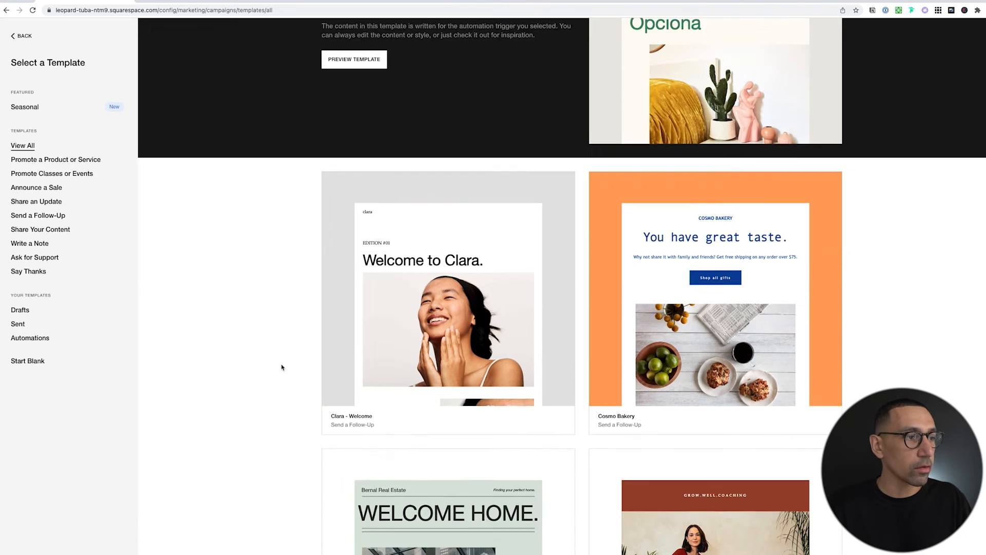
{"action": "scroll", "coordinate": [281, 367], "scroll_direction": "up", "scroll_amount": 6}
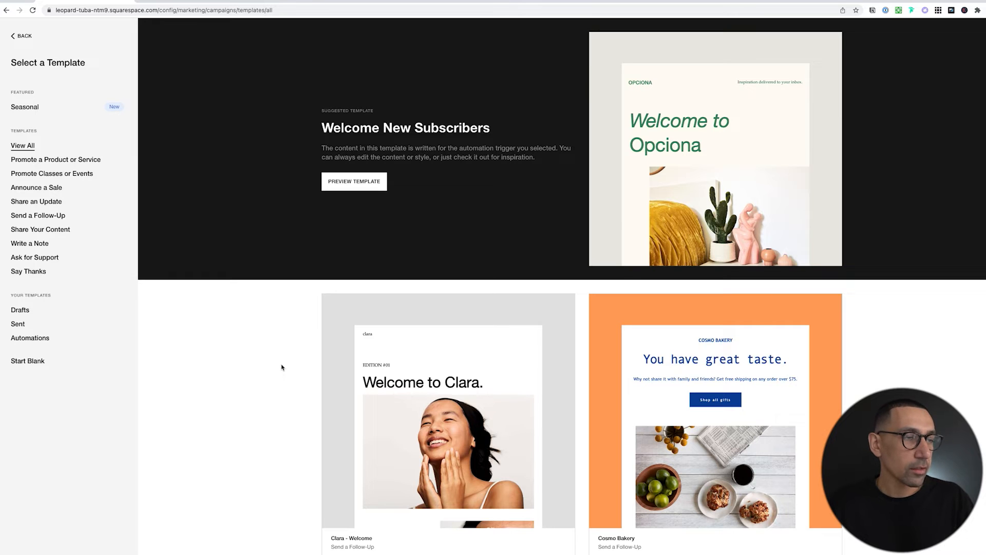
{"action": "scroll", "coordinate": [281, 368], "scroll_direction": "down", "scroll_amount": 15}
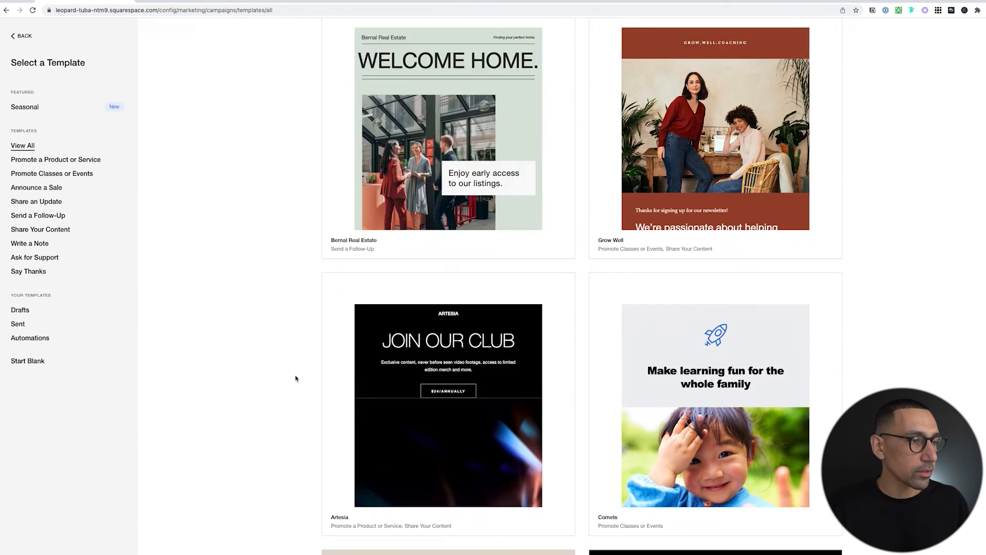
{"action": "scroll", "coordinate": [295, 379], "scroll_direction": "down", "scroll_amount": 5}
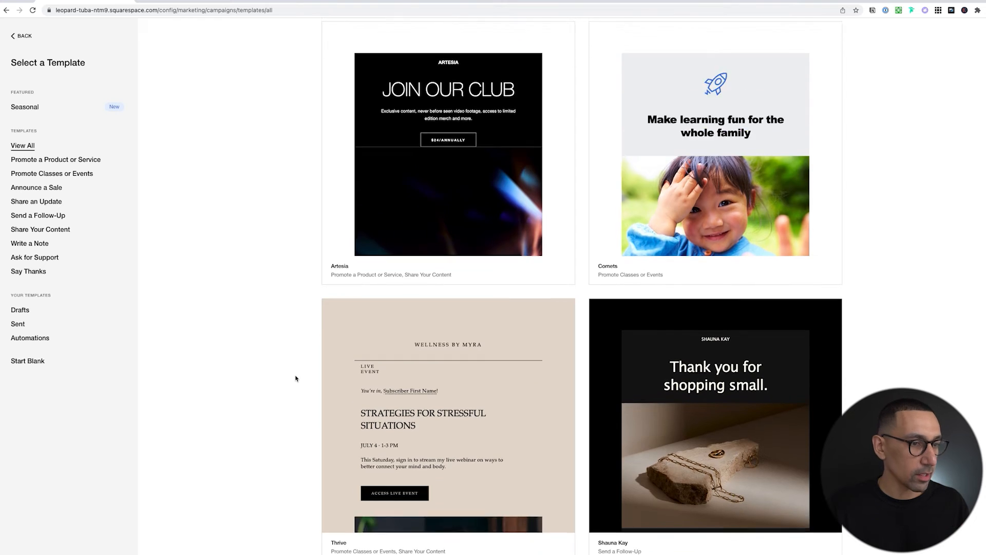
{"action": "scroll", "coordinate": [295, 379], "scroll_direction": "down", "scroll_amount": 10}
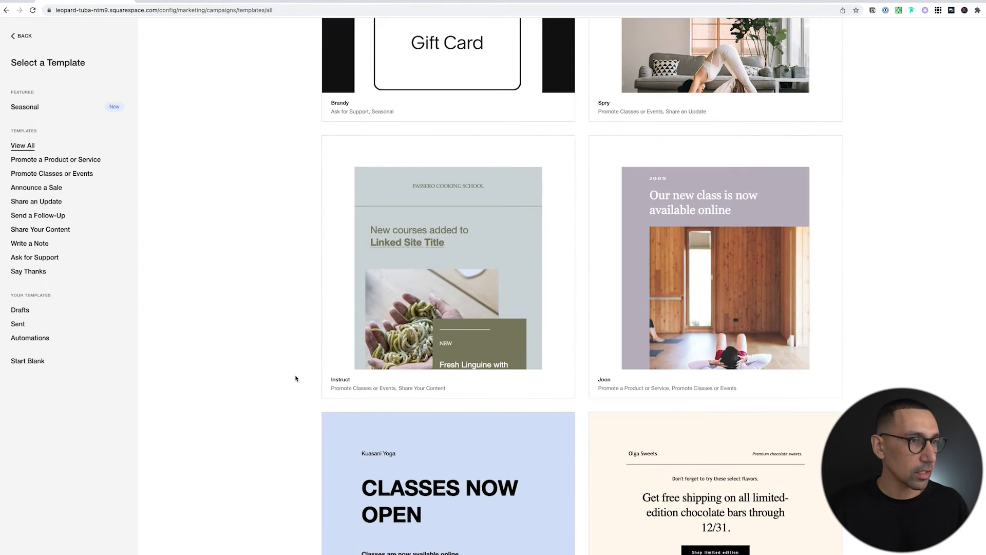
{"action": "scroll", "coordinate": [295, 379], "scroll_direction": "down", "scroll_amount": 8}
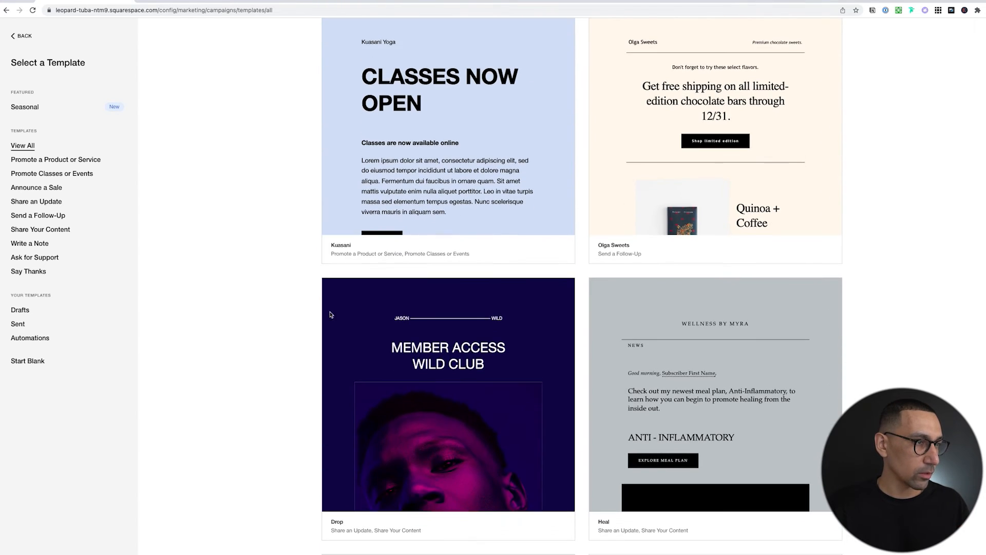
{"action": "left_click", "coordinate": [453, 157]}
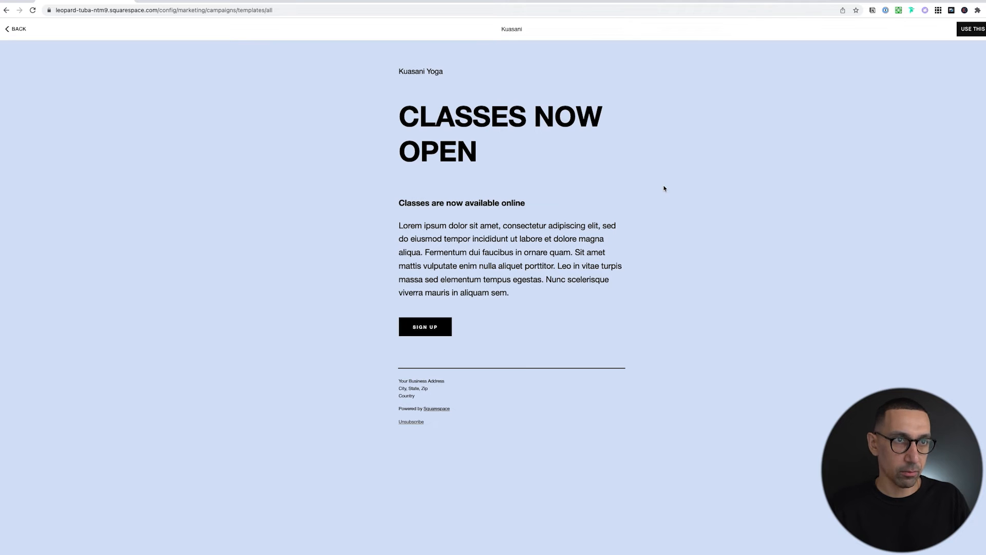
Use the Kuasani template and set the email background to the white Site Palette swatch.
{"action": "left_click", "coordinate": [975, 30]}
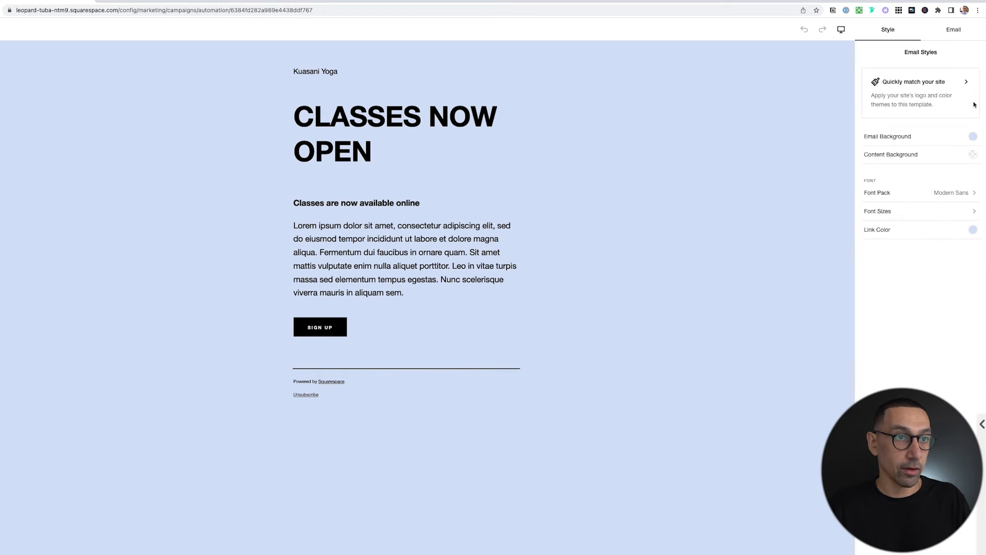
{"action": "left_click", "coordinate": [972, 136]}
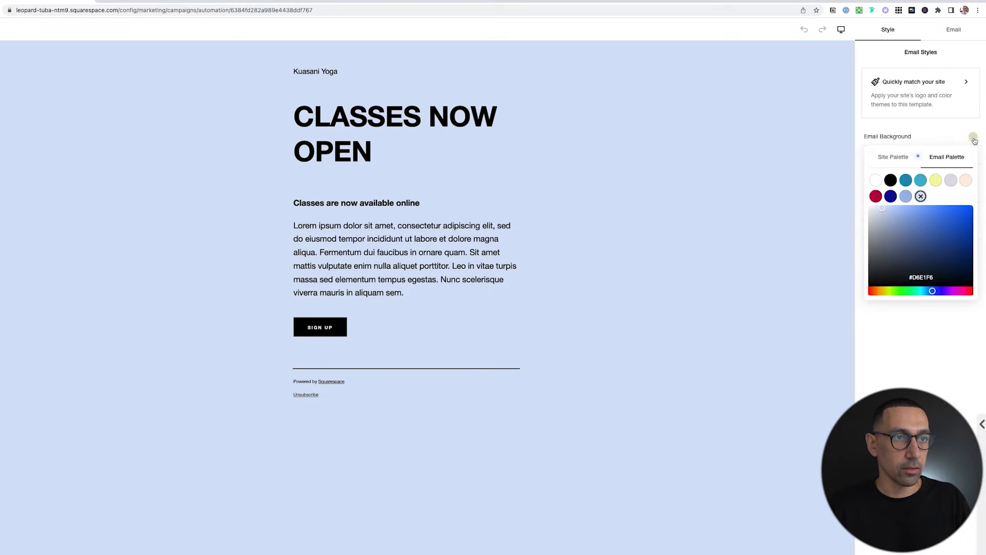
{"action": "left_click", "coordinate": [894, 157]}
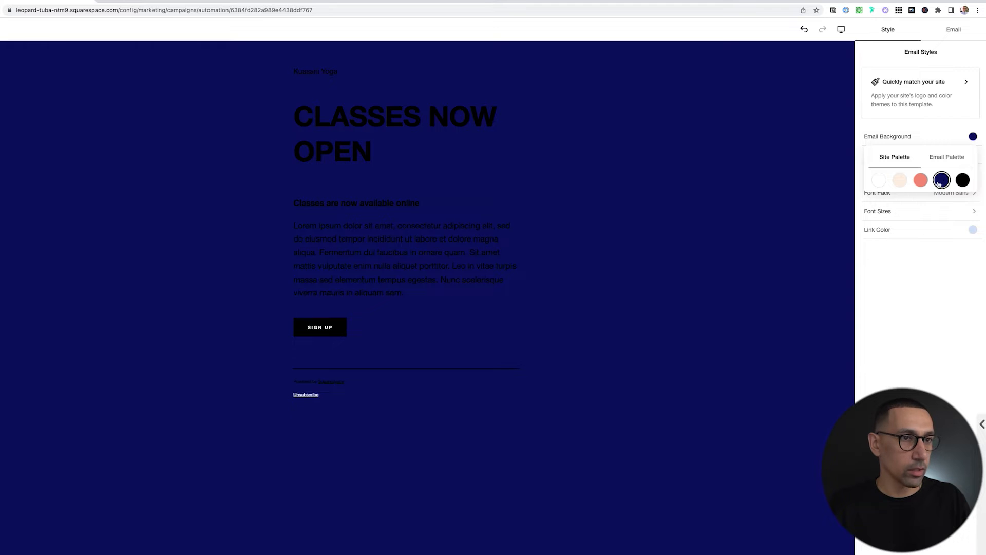
{"action": "left_click", "coordinate": [879, 179]}
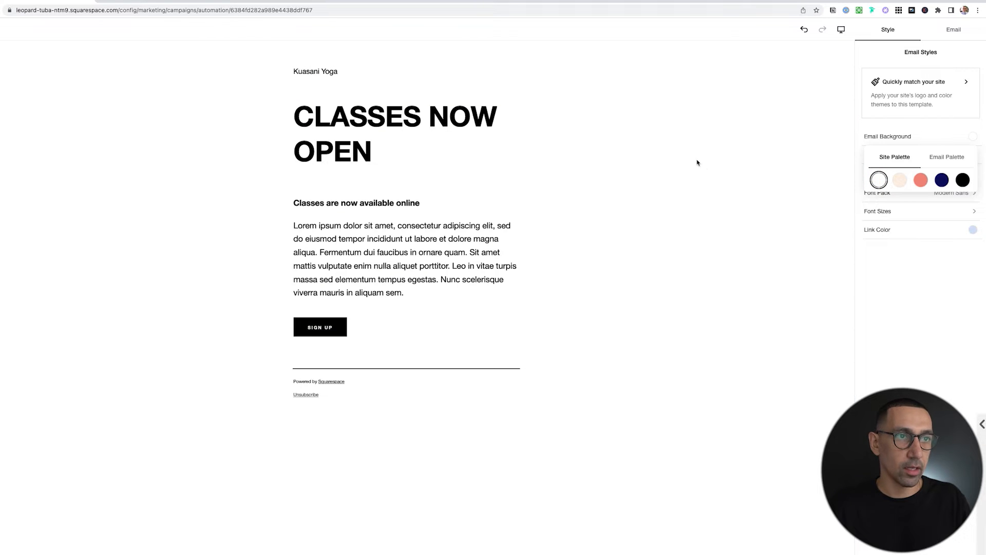
{"action": "left_click", "coordinate": [946, 156]}
{"action": "left_click", "coordinate": [933, 133]}
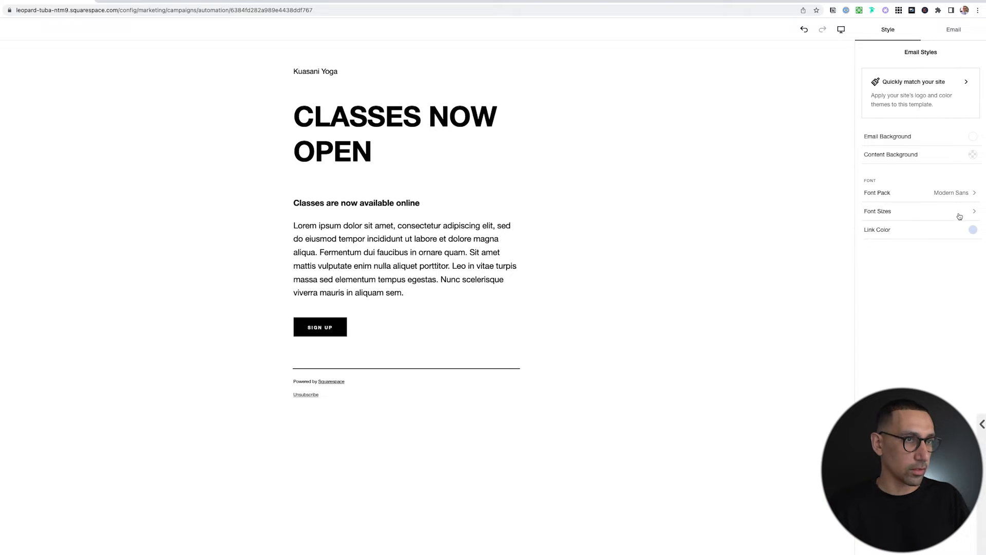
{"action": "left_click", "coordinate": [378, 98]}
Retitle the header 'Welcome Email' and rewrite the headline as 'Save 15% Off Your First Order with Code' plus NEWFRIENDS.
{"action": "triple_click", "coordinate": [321, 71]}
{"action": "type", "text": "Welcome Email"}
{"action": "left_click", "coordinate": [353, 147]}
{"action": "triple_click", "coordinate": [354, 147]}
{"action": "type", "text": "Save 15^"}
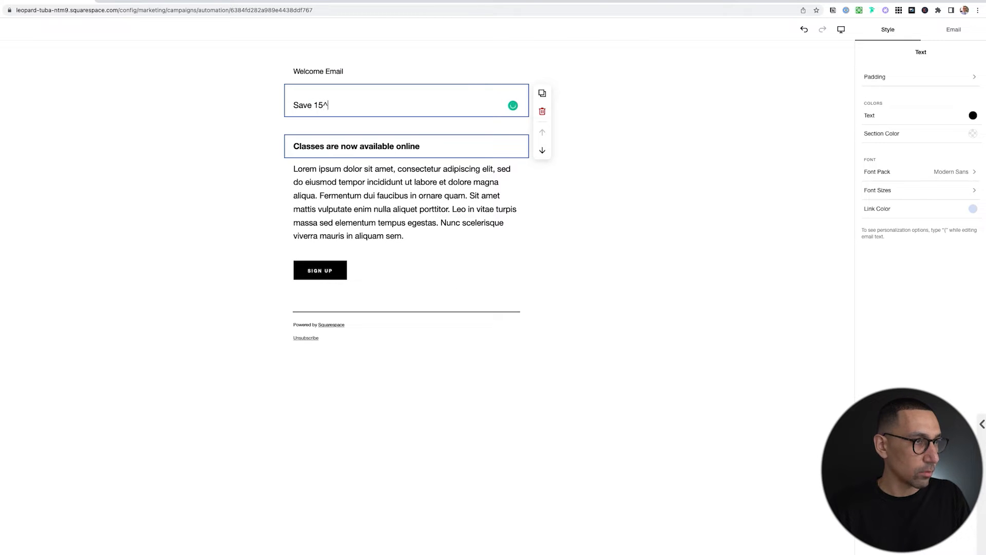
{"action": "key", "text": "BackSpace"}
{"action": "type", "text": "% O"}
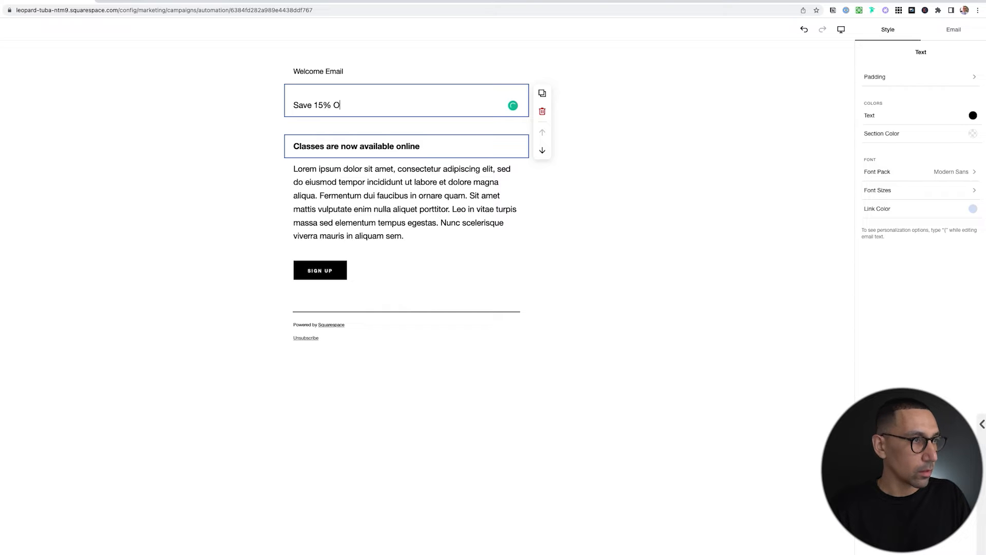
{"action": "type", "text": "ff Your First Order with code"}
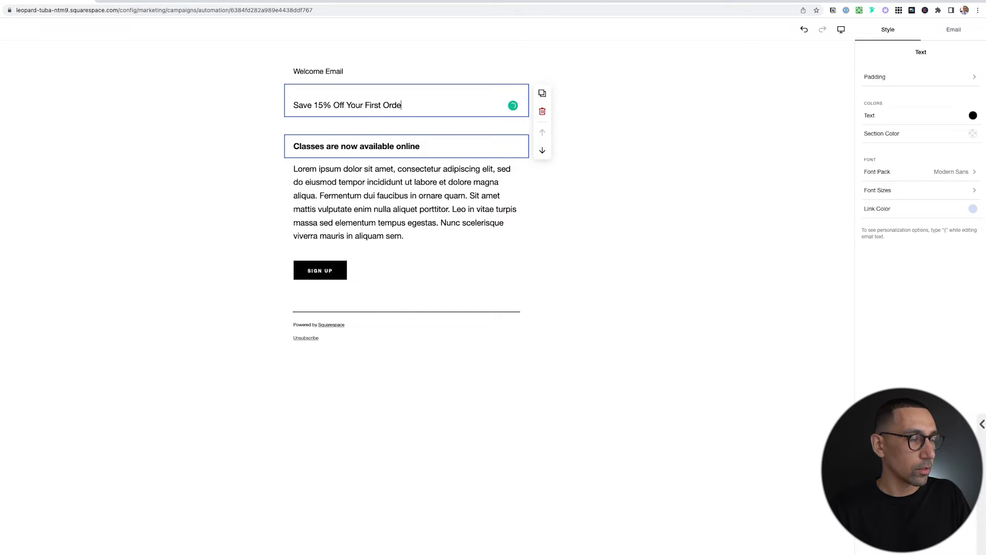
{"action": "key", "text": "BackSpace"}
{"action": "key", "text": "BackSpace"}
{"action": "key", "text": "BackSpace"}
{"action": "key", "text": "BackSpace"}
{"action": "type", "text": "Code"}
{"action": "key", "text": "Return"}
{"action": "type", "text": "NEWFRIENDS"}
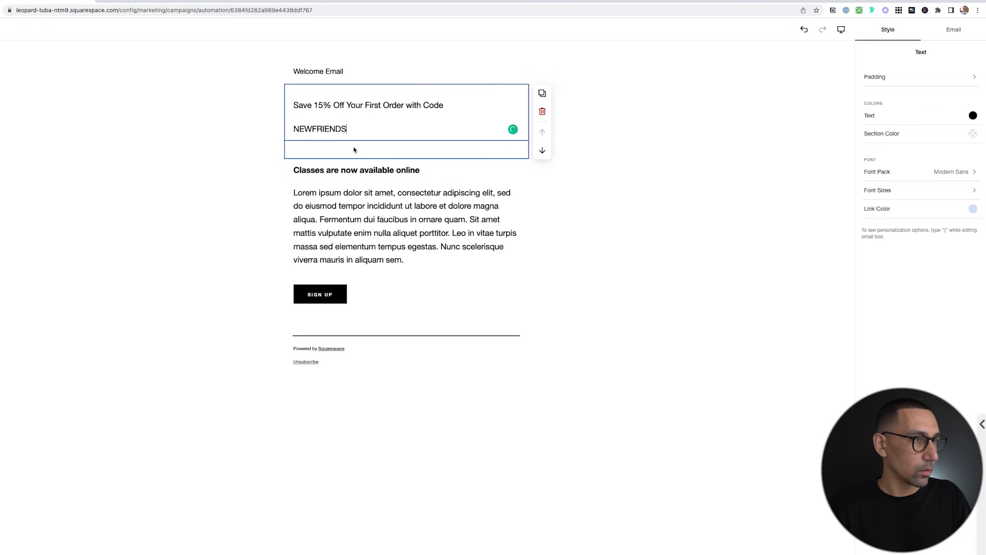
Make the discount line a bold Heading 1 ending 'with Code:' and bold NEWFRIENDS.
{"action": "left_click", "coordinate": [372, 107]}
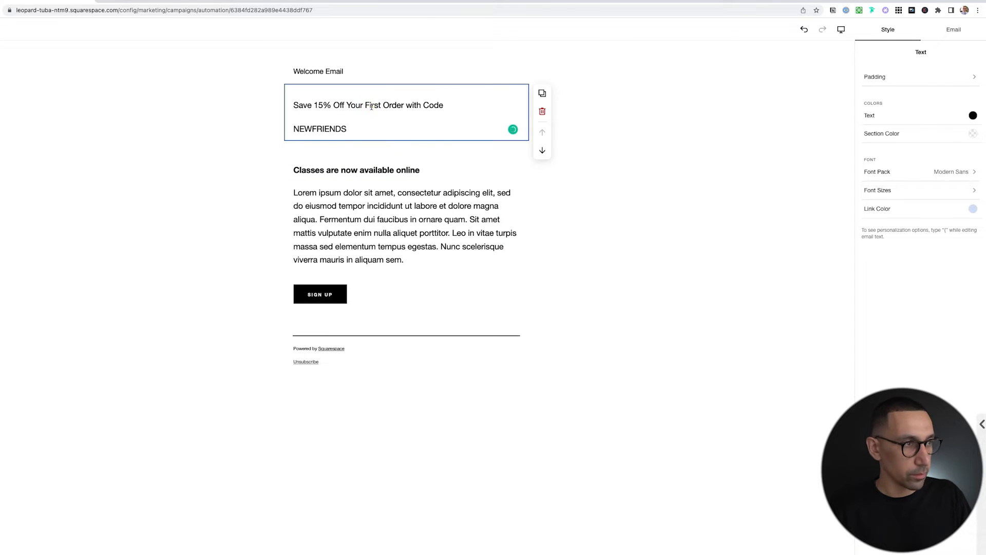
{"action": "key", "text": "alt+super+1"}
{"action": "triple_click", "coordinate": [387, 118]}
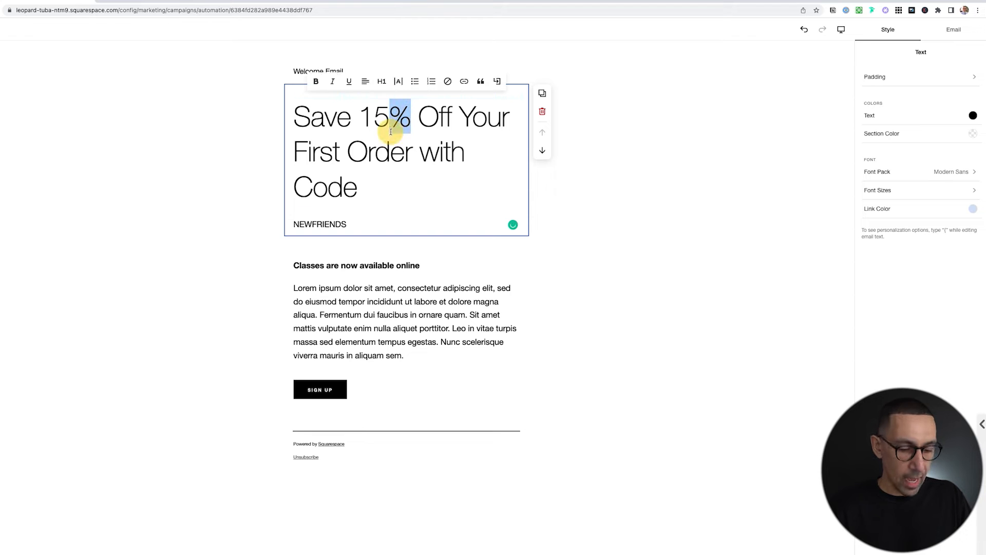
{"action": "key", "text": "super+b"}
{"action": "left_click", "coordinate": [373, 166]}
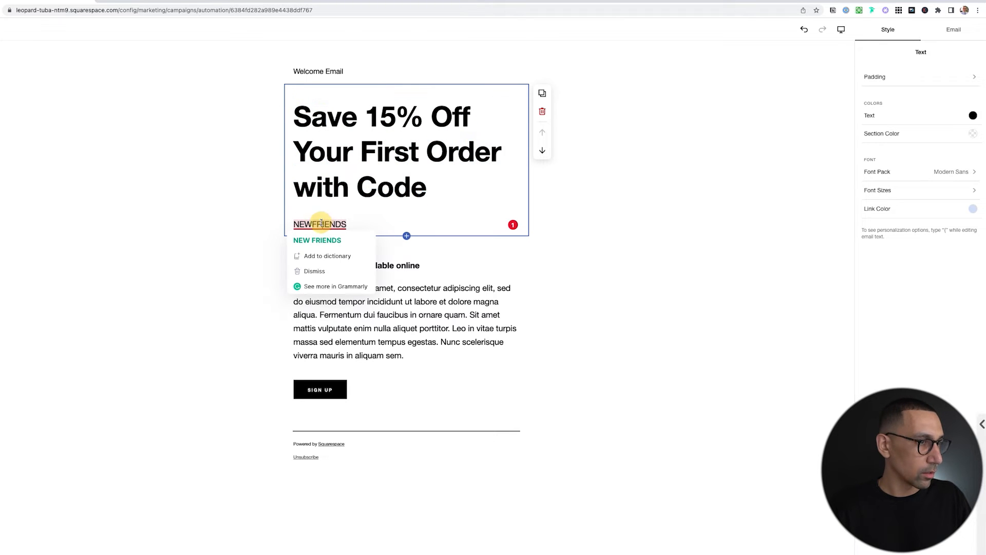
{"action": "double_click", "coordinate": [321, 223]}
{"action": "left_click", "coordinate": [433, 190]}
{"action": "type", "text": ":"}
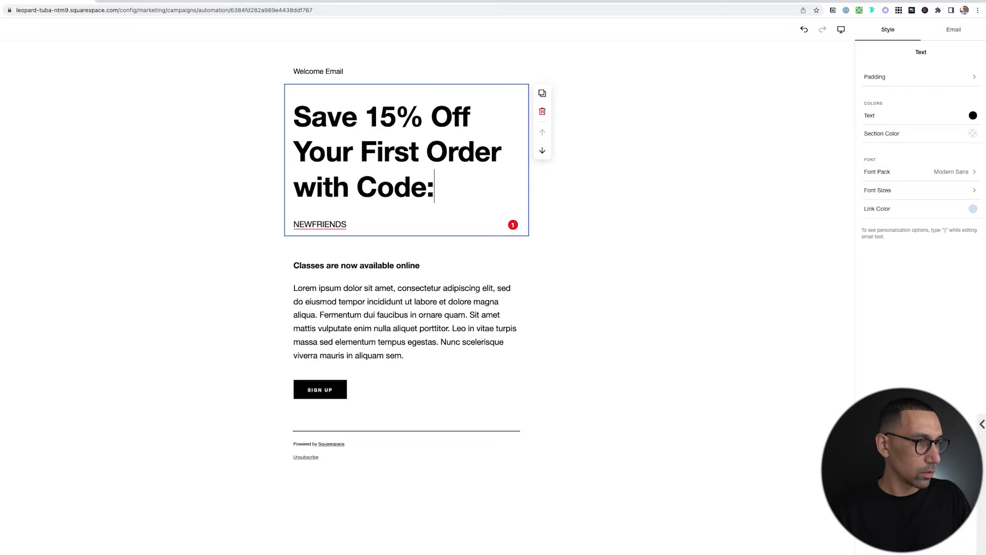
{"action": "double_click", "coordinate": [322, 223]}
{"action": "key", "text": "super+b"}
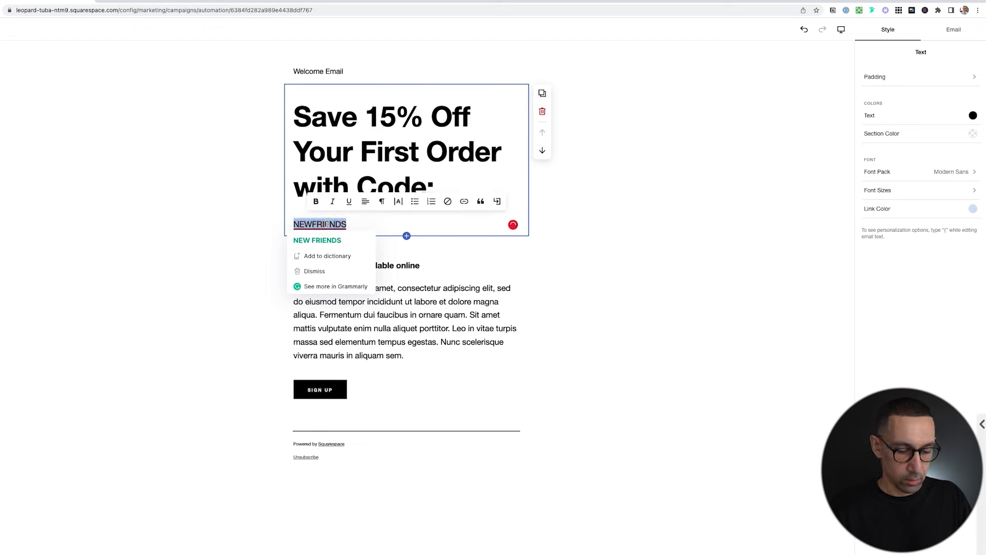
{"action": "left_click", "coordinate": [439, 290]}
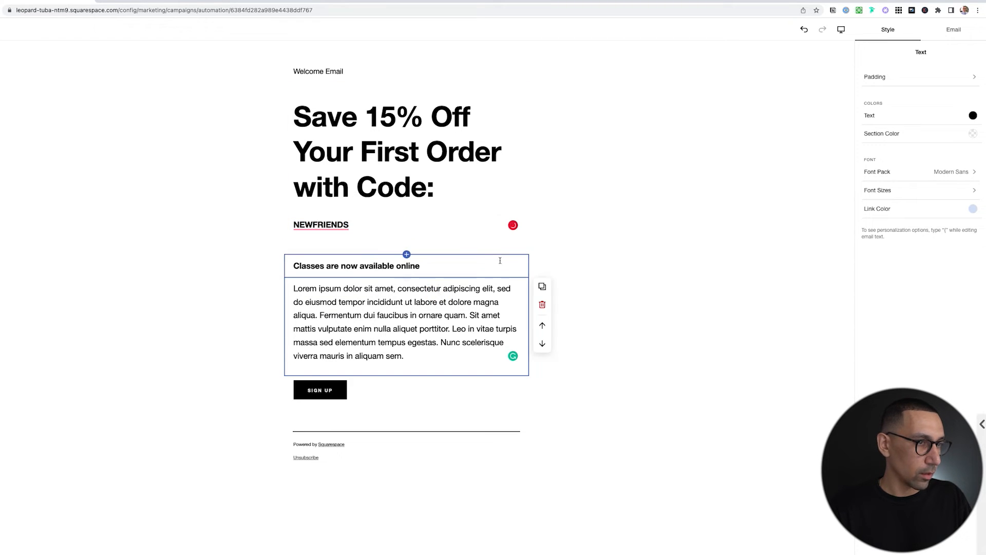
Delete the classes subheading and the placeholder paragraph from the email.
{"action": "left_click", "coordinate": [517, 263]}
{"action": "left_click", "coordinate": [540, 282]}
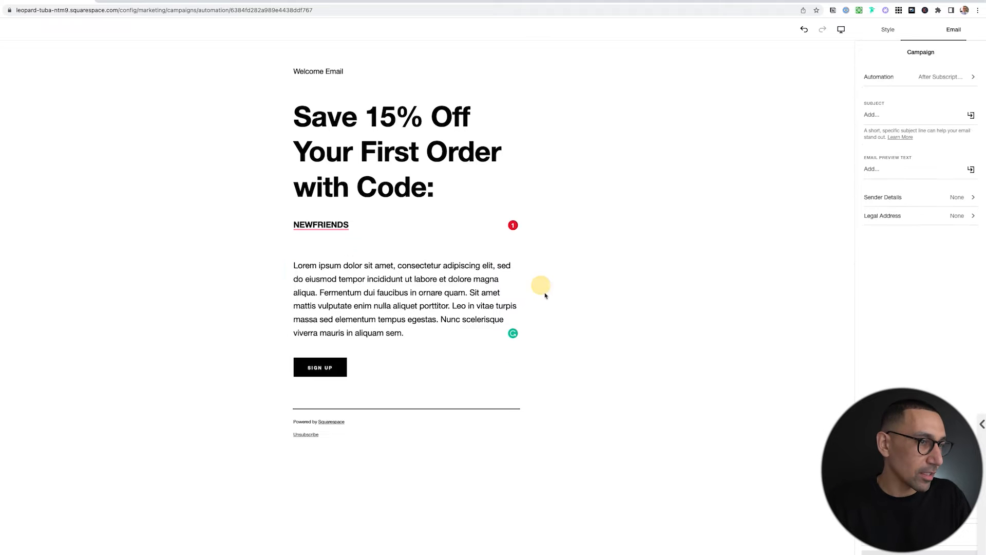
{"action": "left_click", "coordinate": [434, 293]}
{"action": "left_click", "coordinate": [541, 281]}
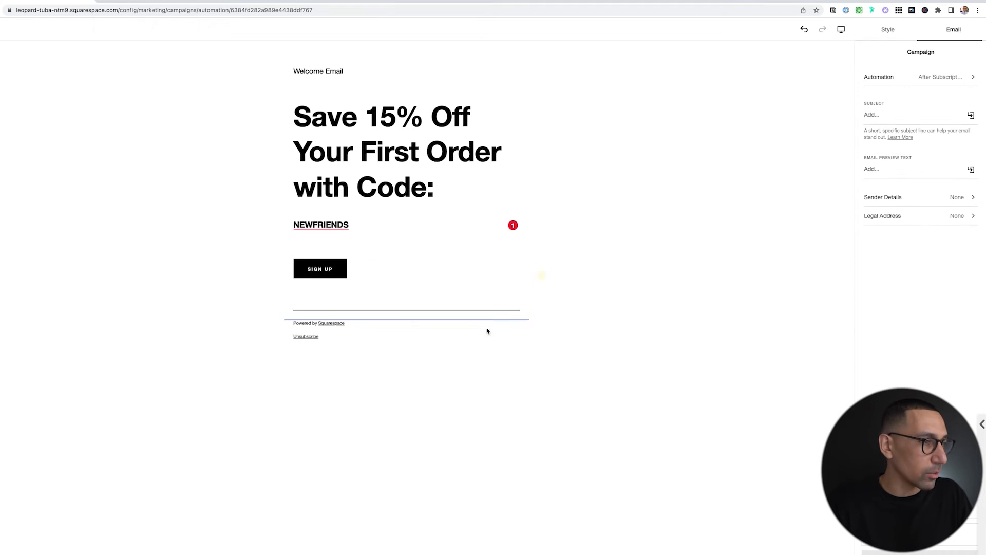
Change the SIGN UP button label to SHOP NOW.
{"action": "left_click", "coordinate": [355, 274]}
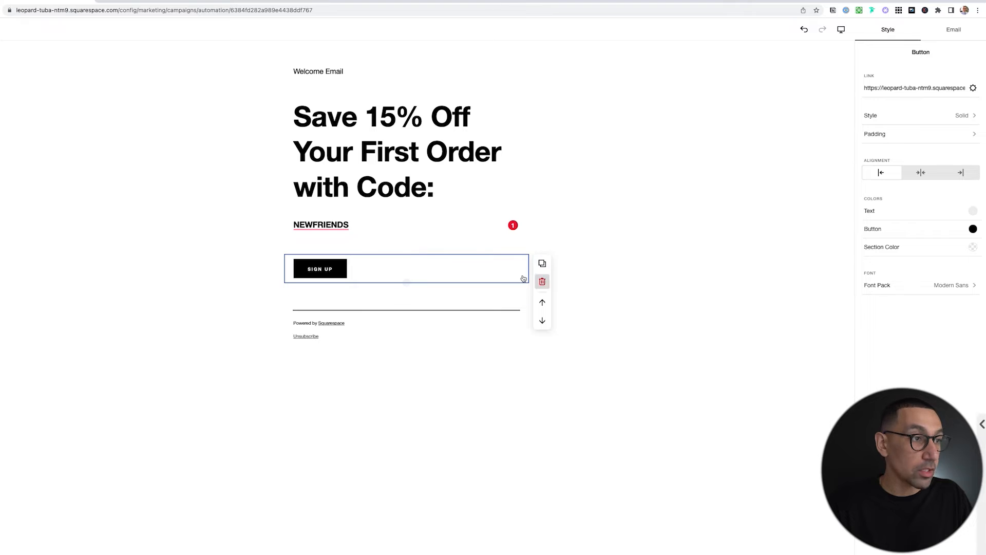
{"action": "left_click", "coordinate": [909, 87]}
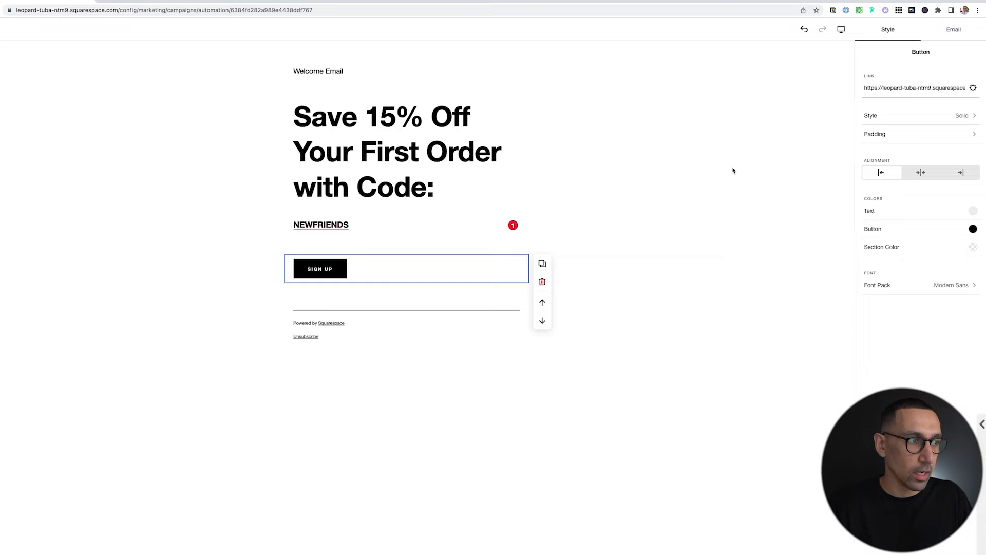
{"action": "left_click", "coordinate": [308, 278]}
{"action": "triple_click", "coordinate": [308, 268]}
{"action": "type", "text": "SHOP NOW"}
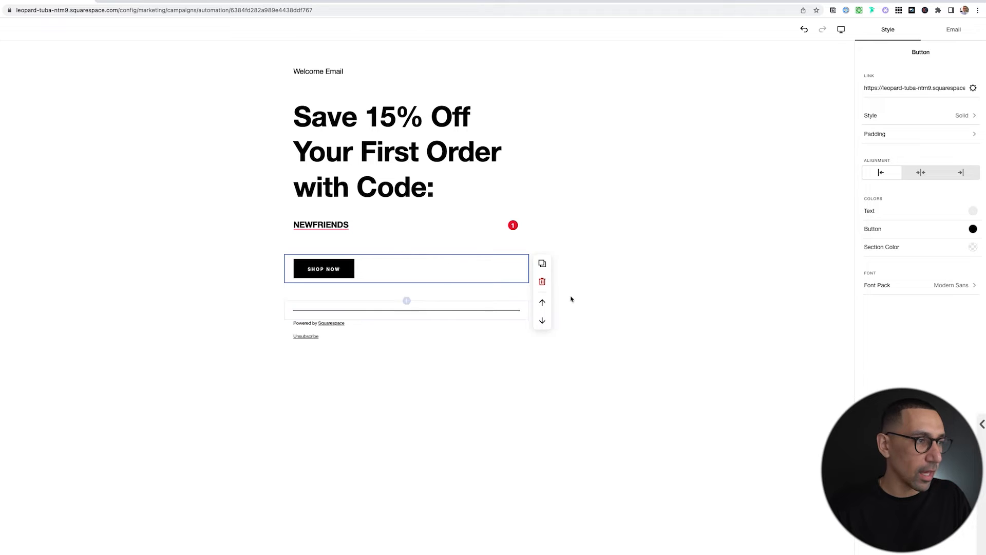
{"action": "left_click", "coordinate": [689, 277]}
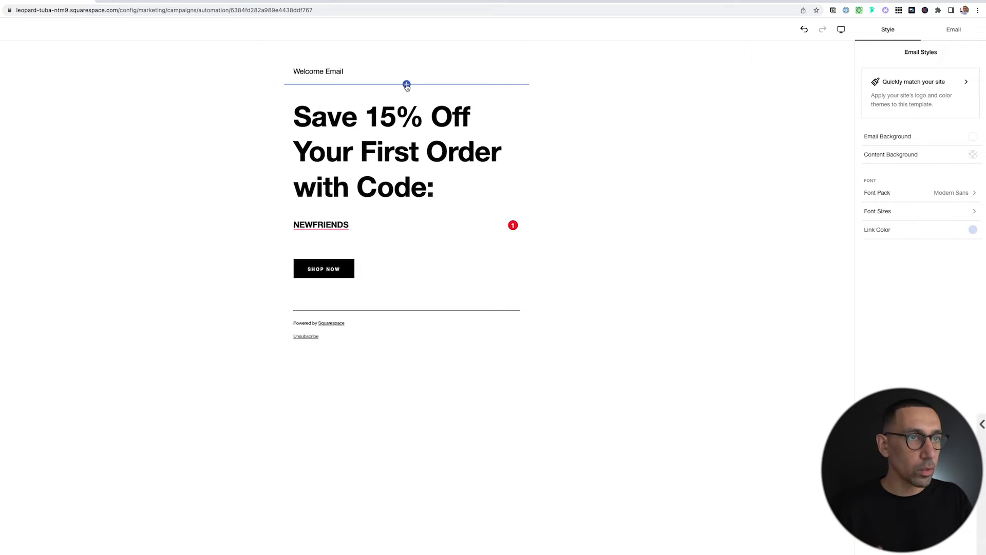
In the email's Automation settings, keep the After a Person Subscribes trigger and open the Mailing List chooser.
{"action": "left_click", "coordinate": [947, 28]}
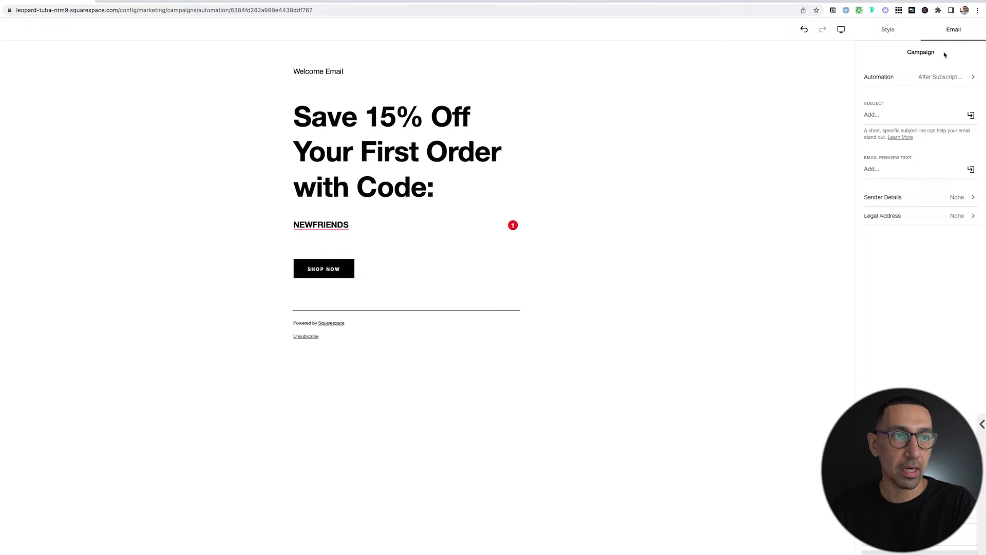
{"action": "left_click", "coordinate": [927, 79]}
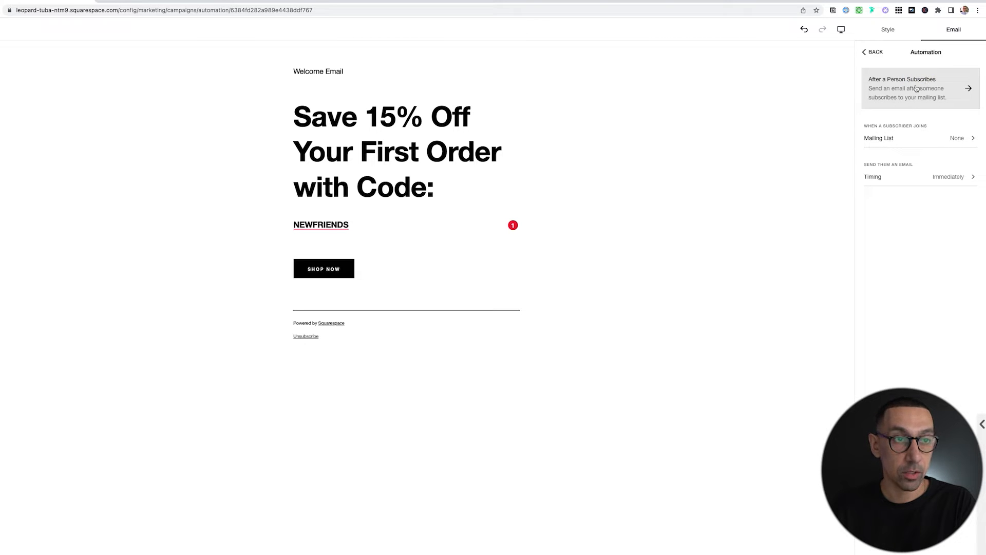
{"action": "left_click", "coordinate": [922, 93]}
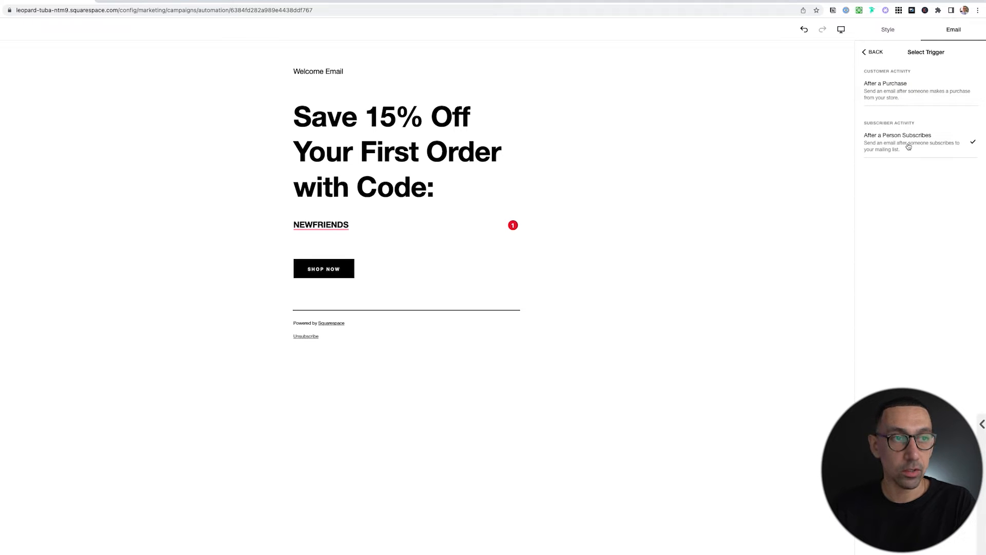
{"action": "left_click", "coordinate": [873, 52]}
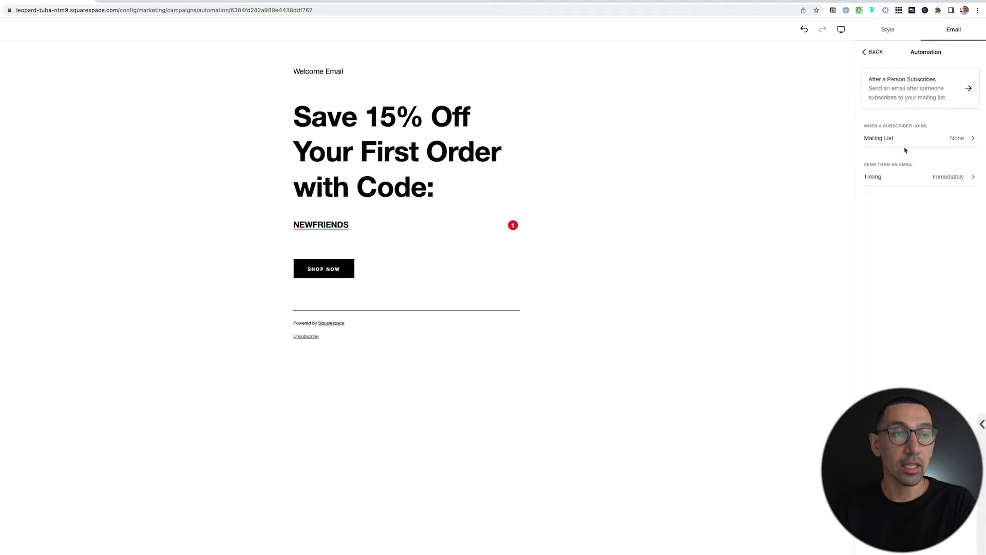
{"action": "left_click", "coordinate": [939, 139]}
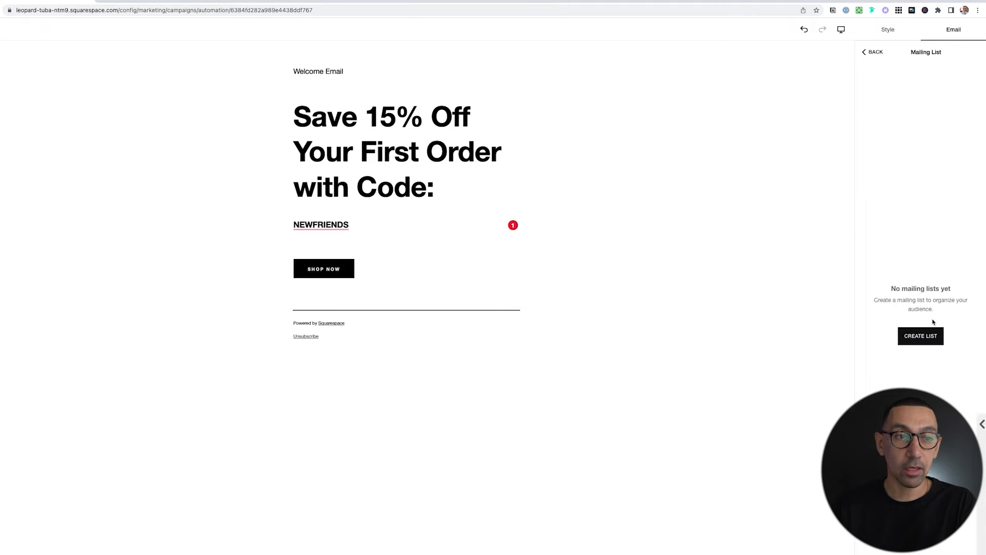
Create and save a new mailing list called 'Main List'.
{"action": "left_click", "coordinate": [925, 338]}
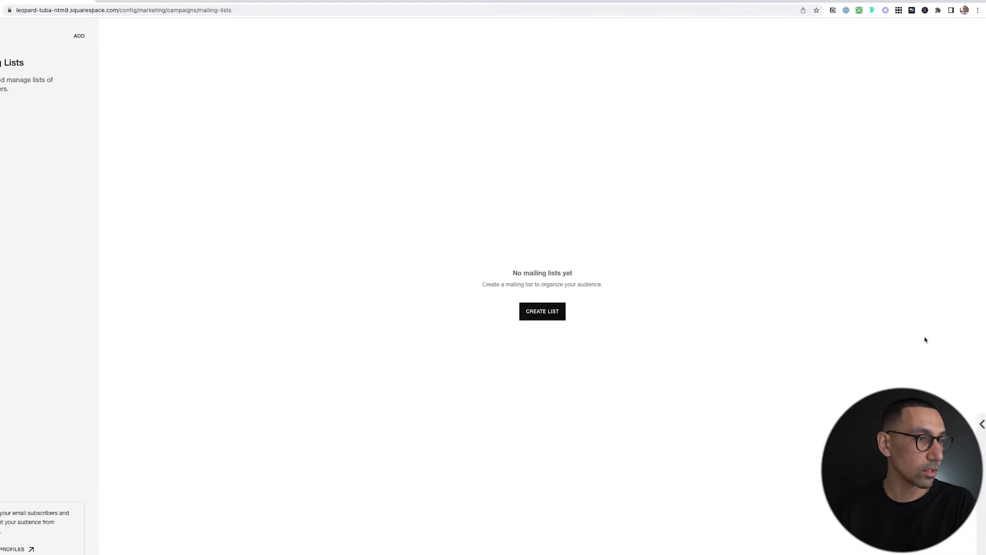
{"action": "left_click", "coordinate": [551, 310]}
{"action": "left_click", "coordinate": [449, 298]}
{"action": "type", "text": "Main List"}
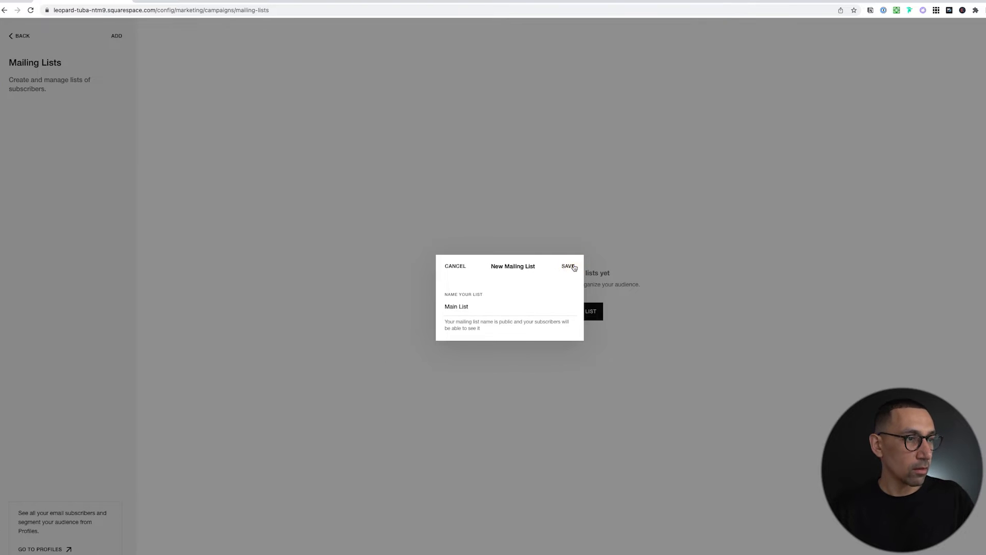
{"action": "left_click", "coordinate": [530, 266]}
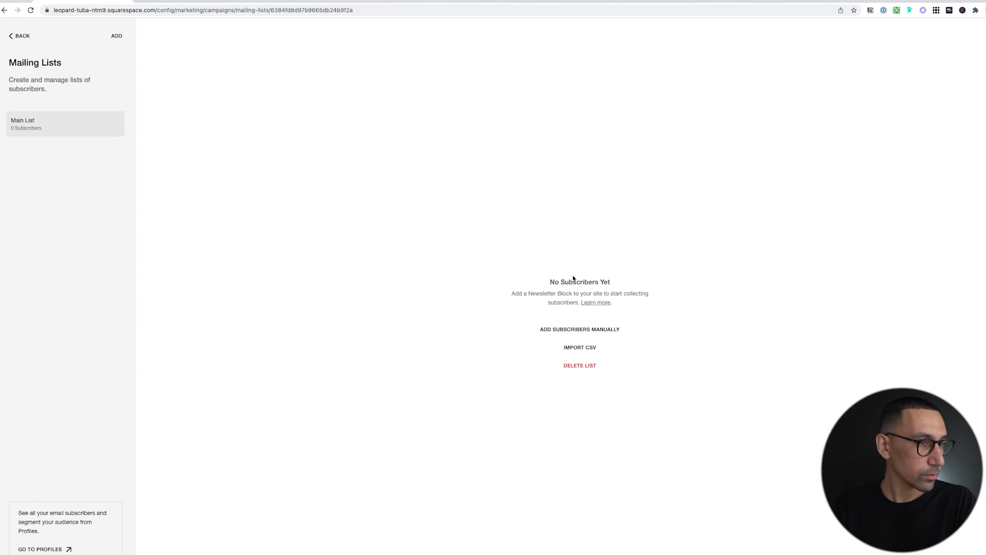
Dismiss the survey and reopen the After a Person Subscribes welcome email via Edit Campaign.
{"action": "left_click", "coordinate": [18, 36]}
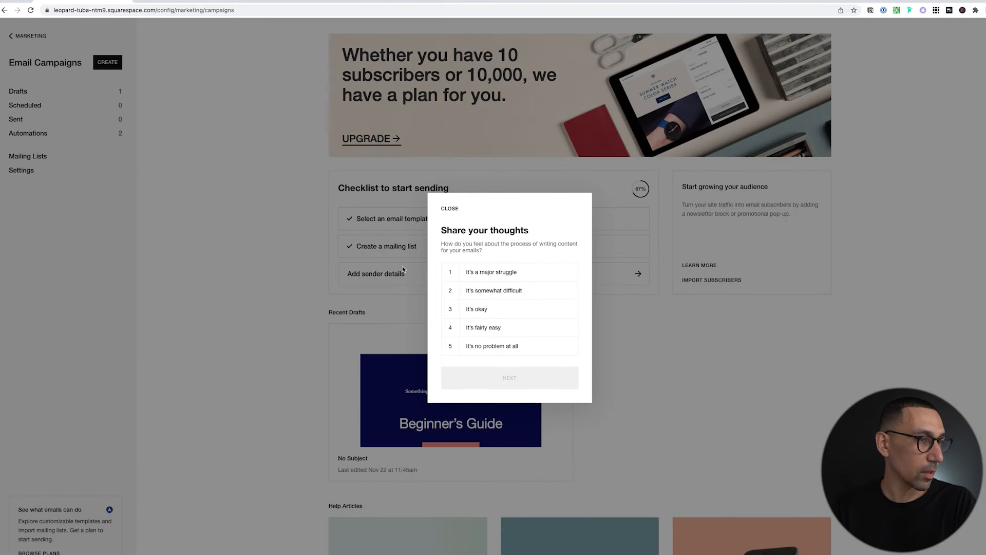
{"action": "left_click", "coordinate": [450, 208]}
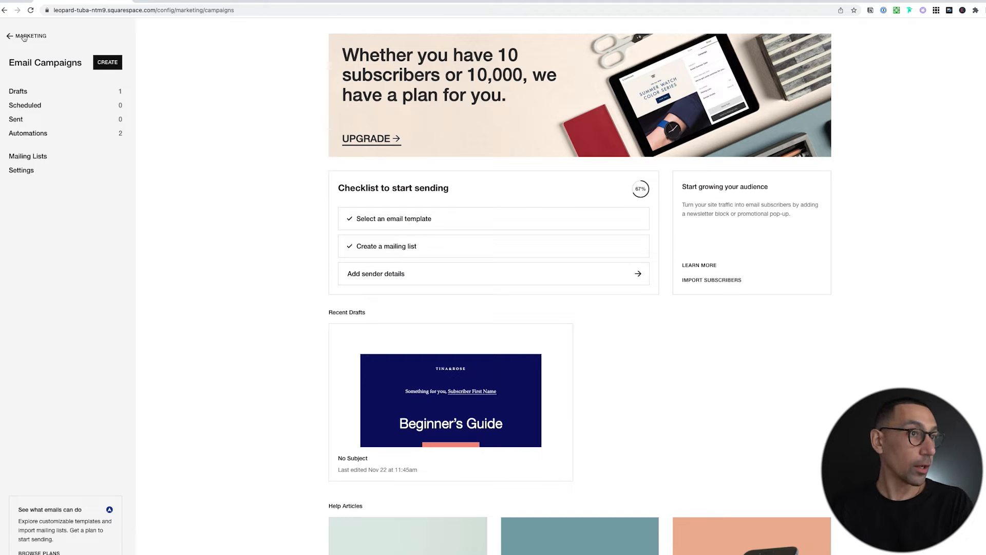
{"action": "left_click", "coordinate": [28, 133]}
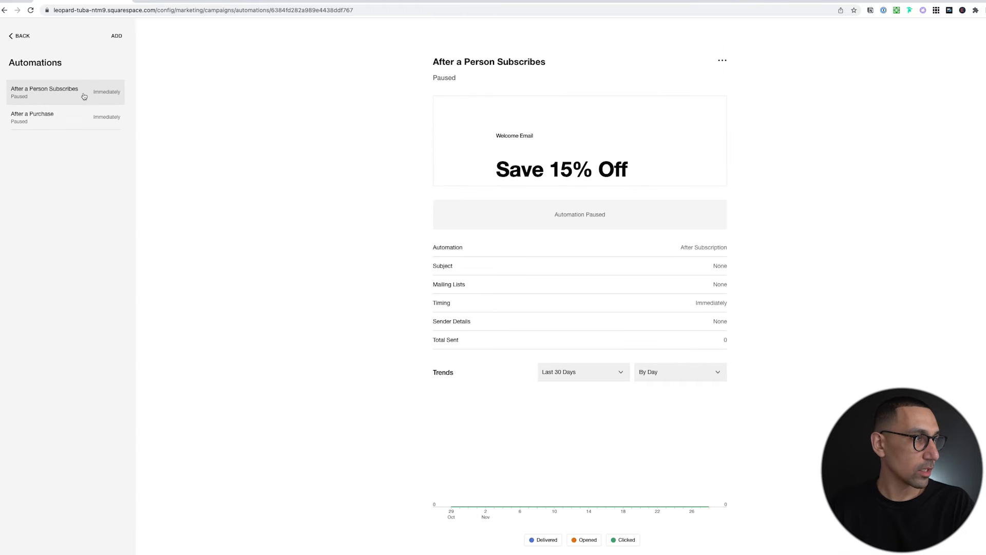
{"action": "left_click", "coordinate": [722, 61]}
{"action": "left_click", "coordinate": [724, 78]}
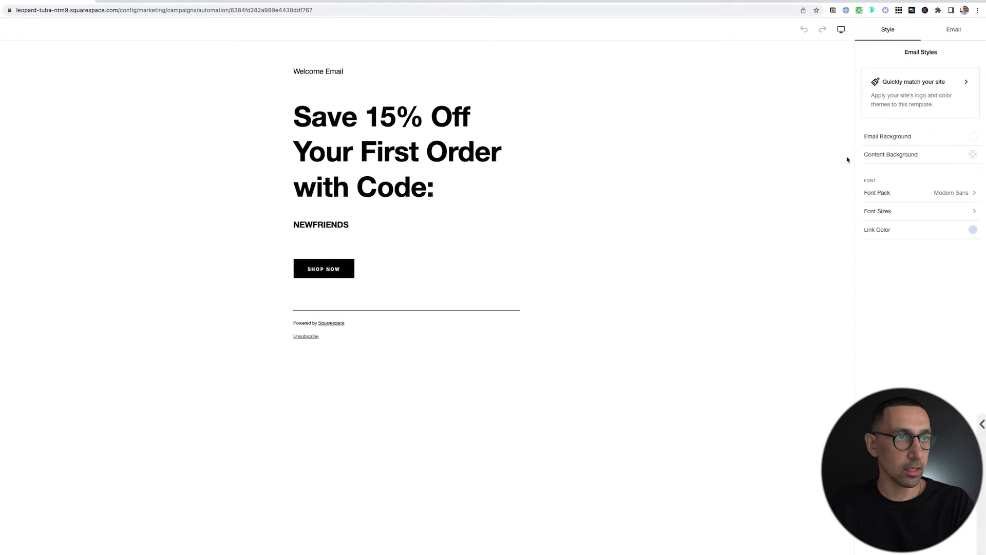
Trigger the welcome email from Main List with Immediately timing, then back out of the settings.
{"action": "left_click", "coordinate": [955, 32]}
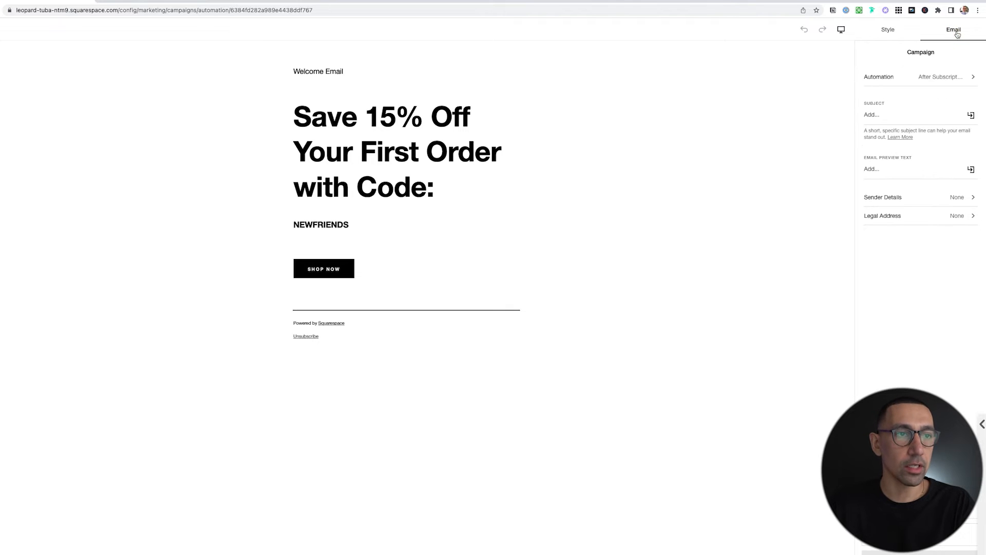
{"action": "left_click", "coordinate": [911, 78]}
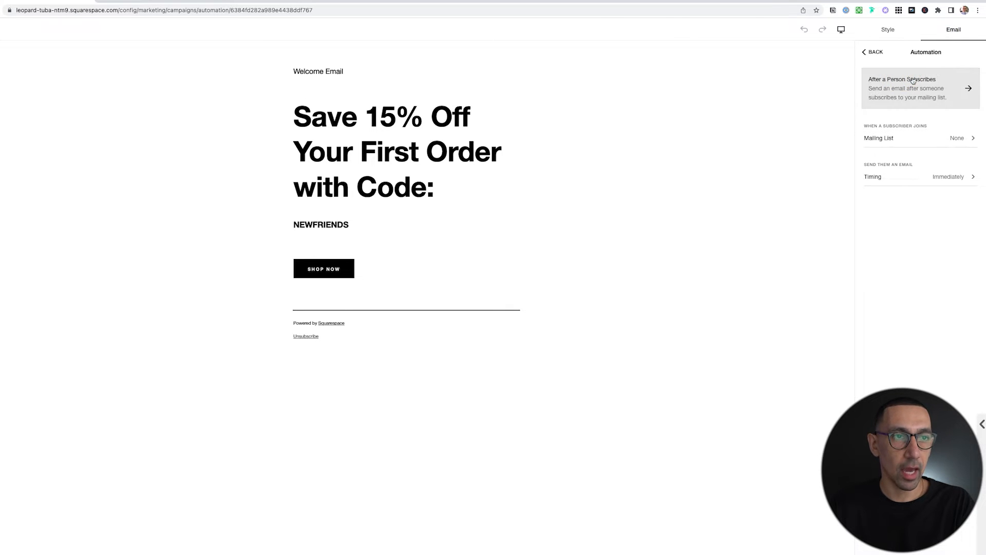
{"action": "left_click", "coordinate": [948, 142]}
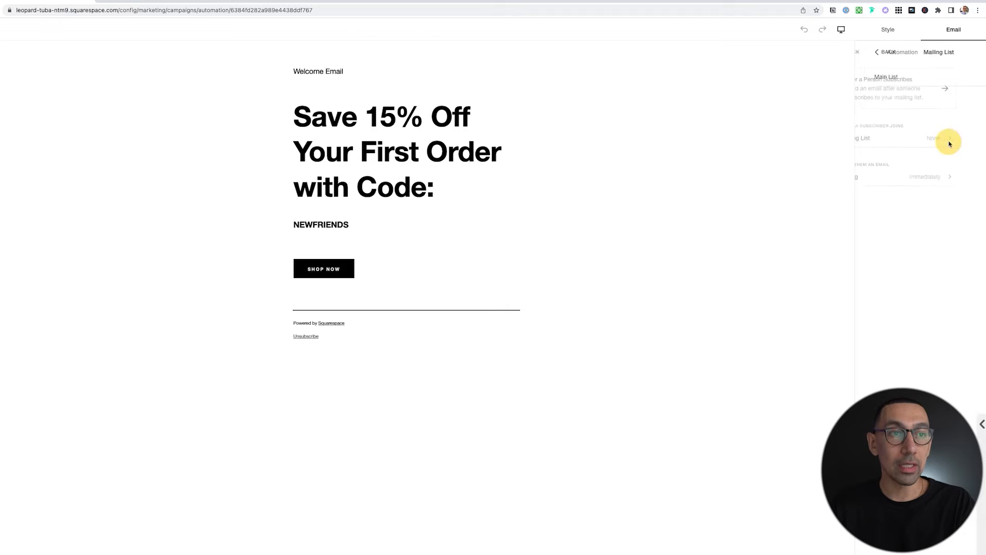
{"action": "left_click", "coordinate": [878, 77]}
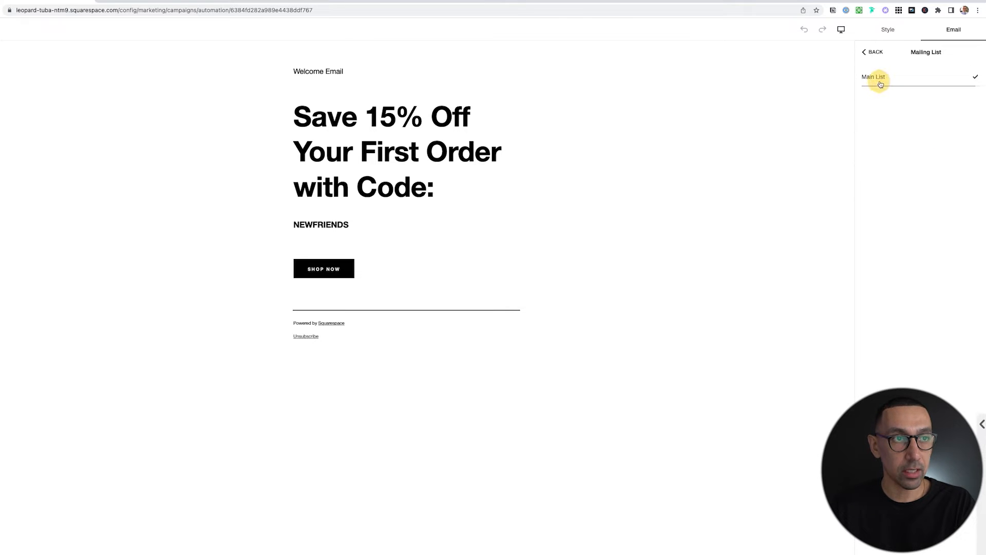
{"action": "left_click", "coordinate": [876, 52]}
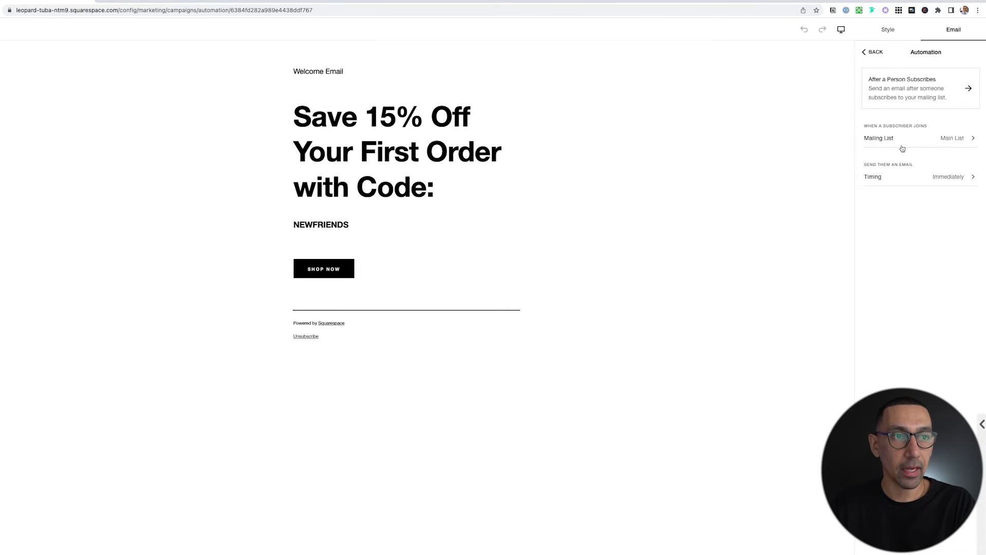
{"action": "left_click", "coordinate": [951, 179]}
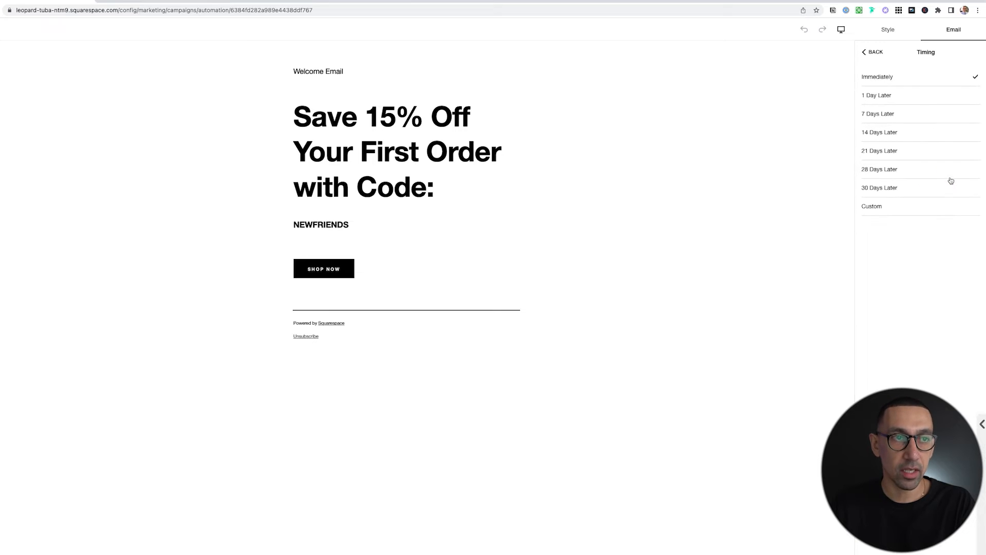
{"action": "left_click", "coordinate": [872, 52]}
{"action": "left_click", "coordinate": [871, 53]}
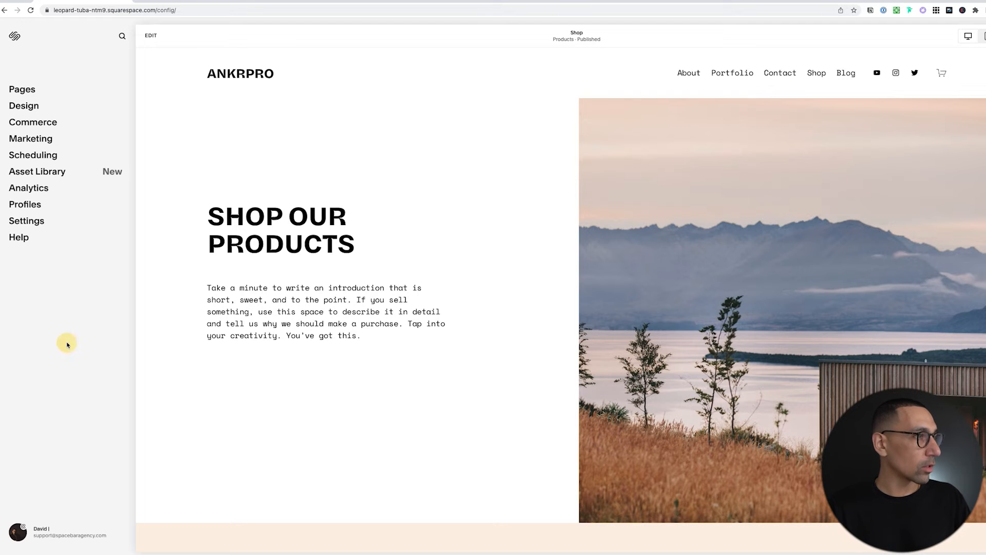
Add a blank unlinked page named 'Newsletter' and start editing it.
{"action": "left_click", "coordinate": [23, 88]}
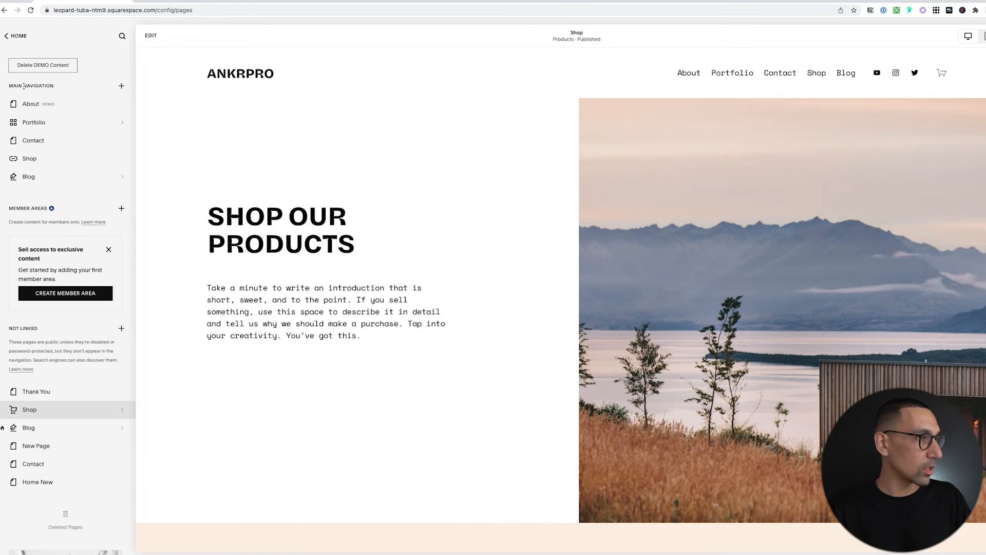
{"action": "left_click", "coordinate": [123, 329]}
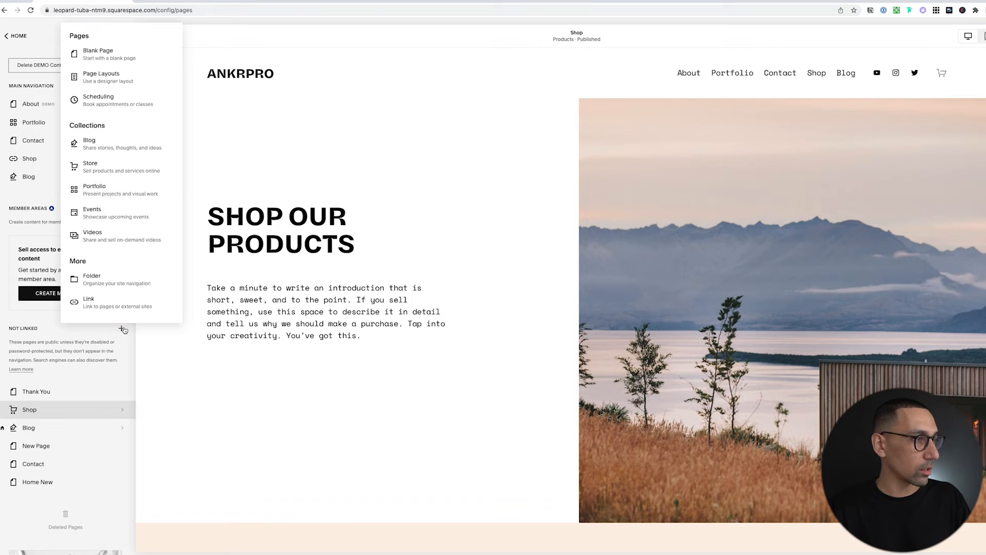
{"action": "left_click", "coordinate": [118, 56]}
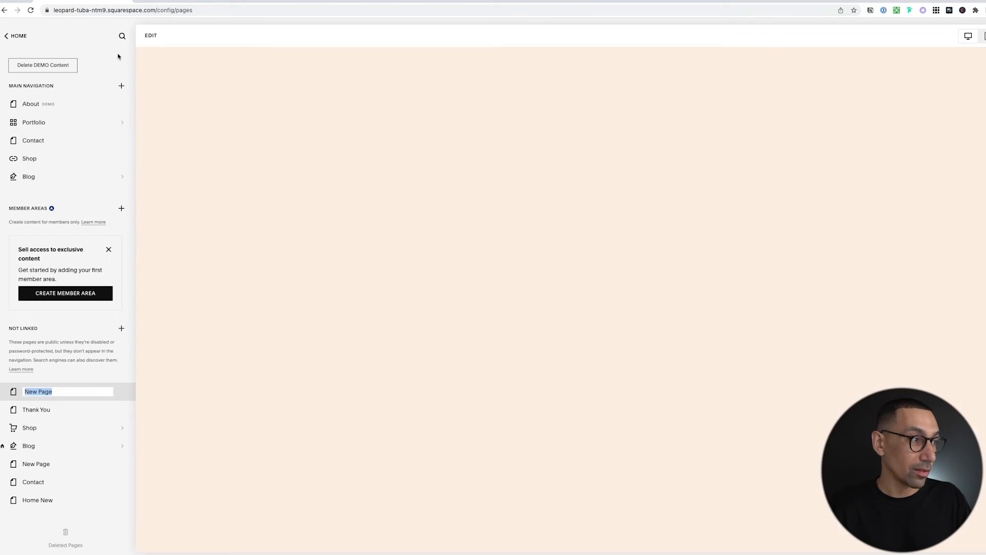
{"action": "type", "text": "Newsletter"}
{"action": "key", "text": "Return"}
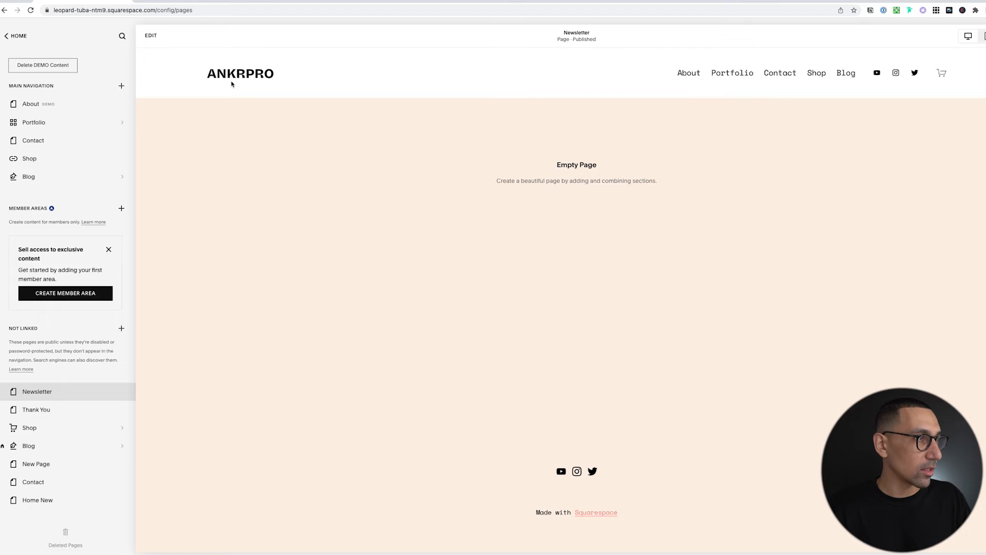
{"action": "left_click", "coordinate": [150, 35]}
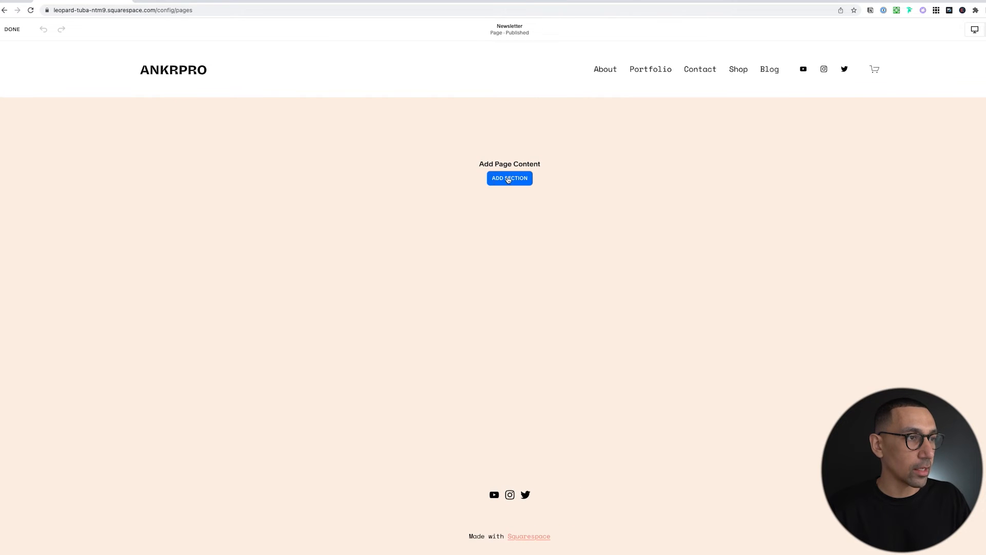
Browse the Add a Section gallery to view the form section layouts.
{"action": "left_click", "coordinate": [508, 178]}
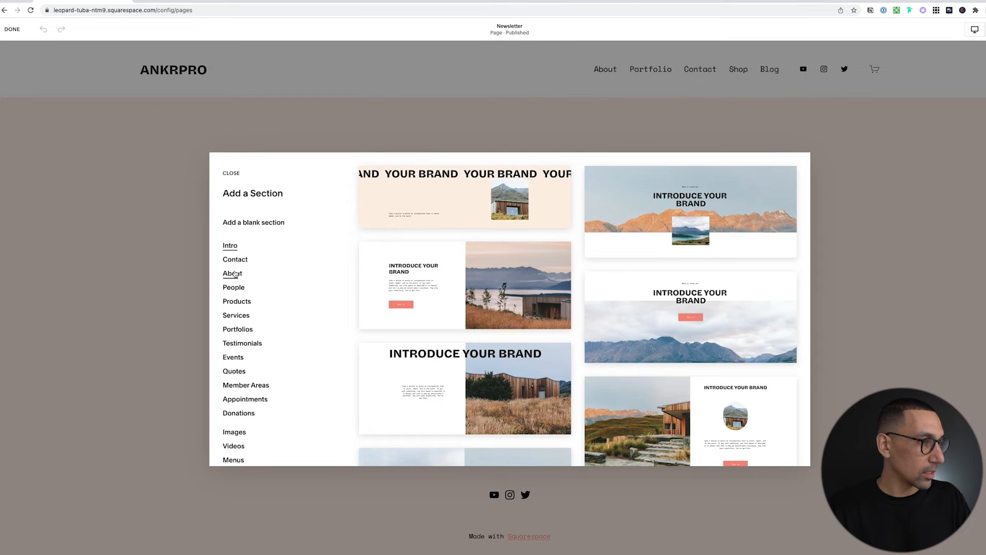
{"action": "scroll", "coordinate": [238, 354], "scroll_direction": "down", "scroll_amount": 3}
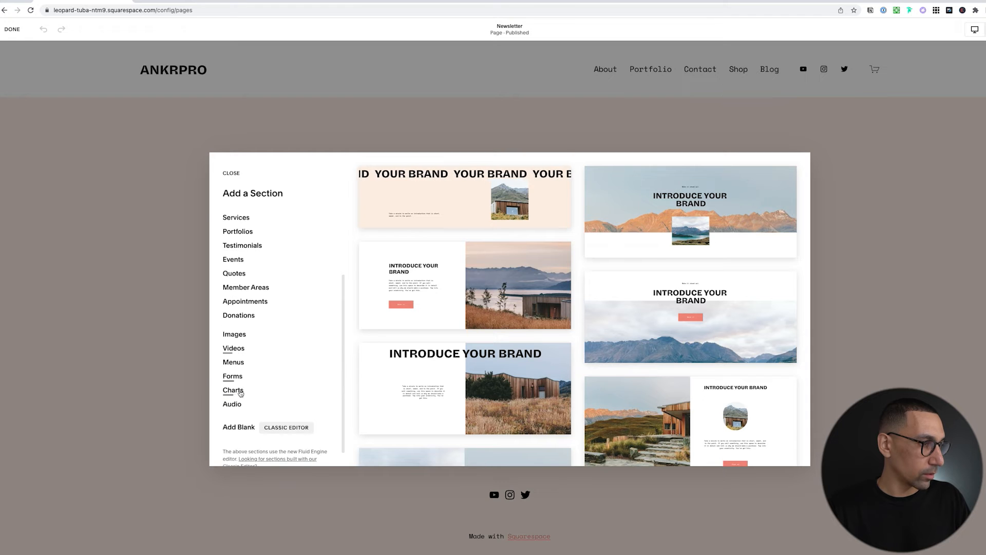
{"action": "scroll", "coordinate": [236, 370], "scroll_direction": "up", "scroll_amount": 3}
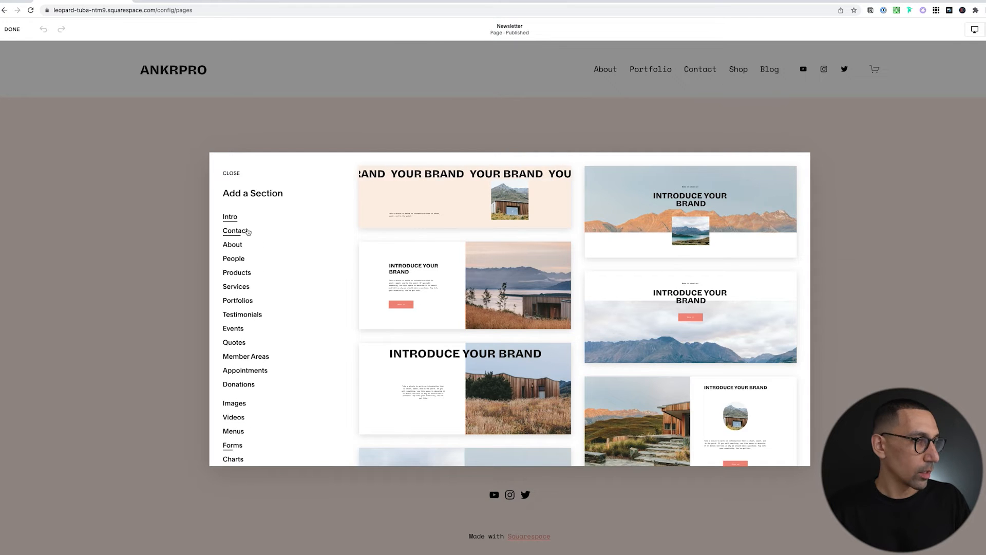
{"action": "scroll", "coordinate": [286, 264], "scroll_direction": "down", "scroll_amount": 3}
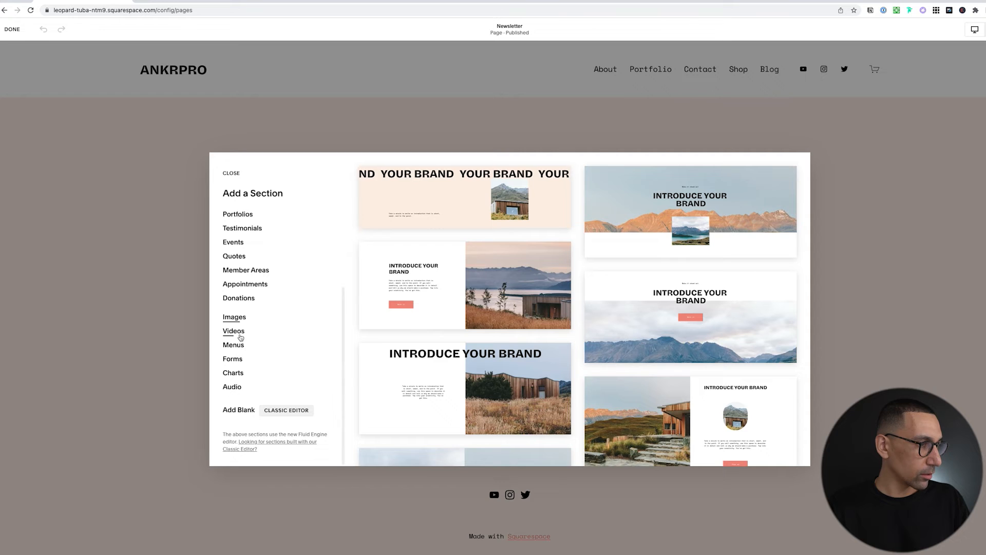
{"action": "left_click", "coordinate": [234, 359]}
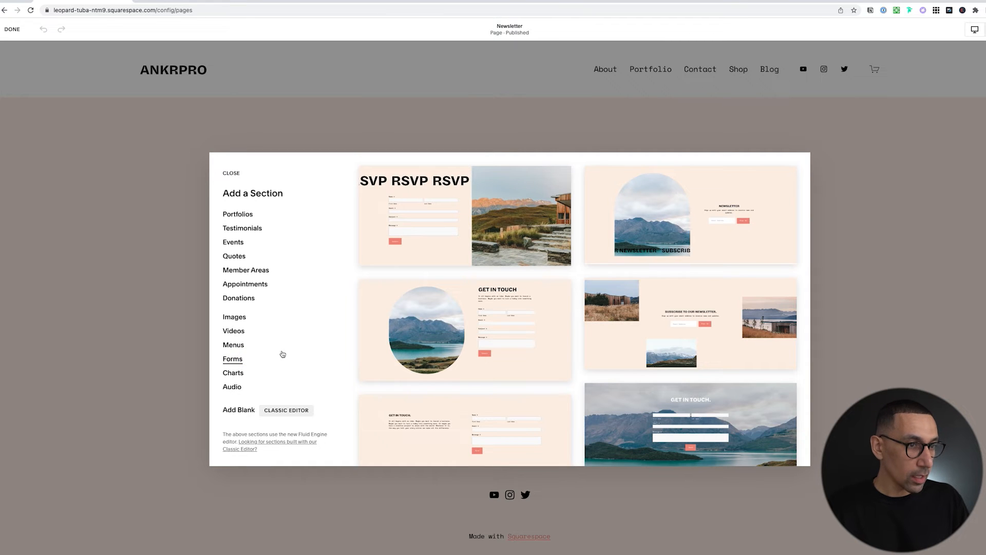
{"action": "scroll", "coordinate": [704, 331], "scroll_direction": "down", "scroll_amount": 2}
{"action": "scroll", "coordinate": [705, 330], "scroll_direction": "down", "scroll_amount": 8}
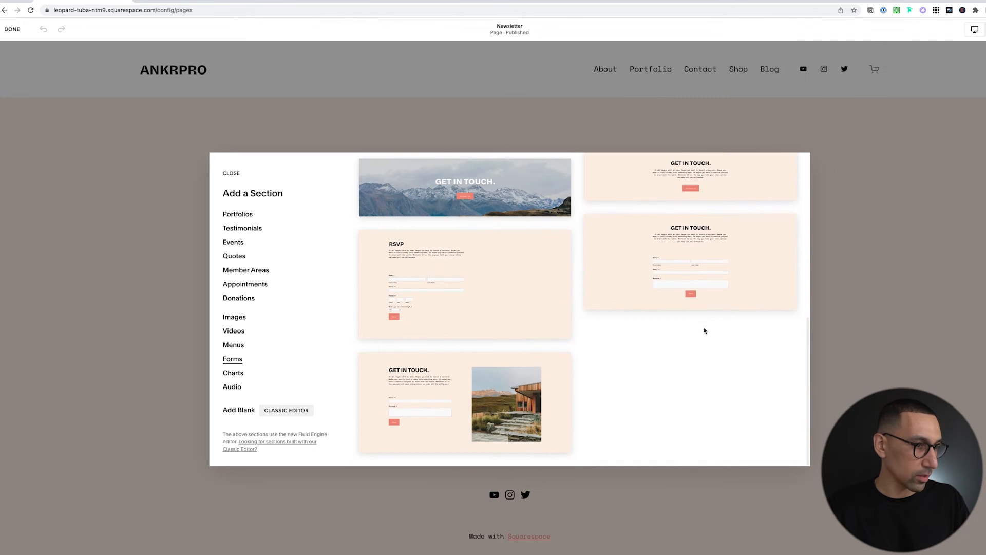
{"action": "scroll", "coordinate": [705, 331], "scroll_direction": "up", "scroll_amount": 10}
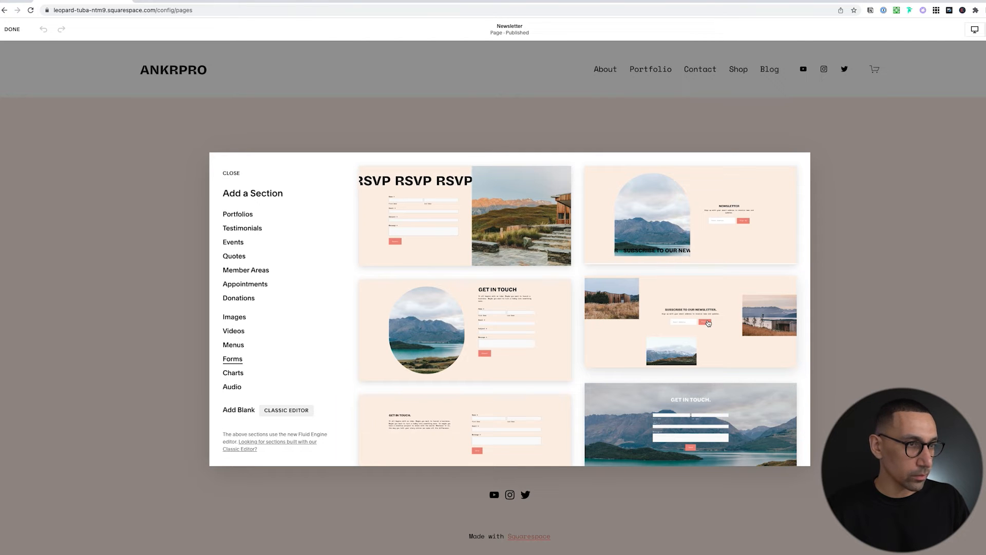
Insert the newsletter subscribe section and delete its house, lake and mountain photos.
{"action": "left_click", "coordinate": [678, 316]}
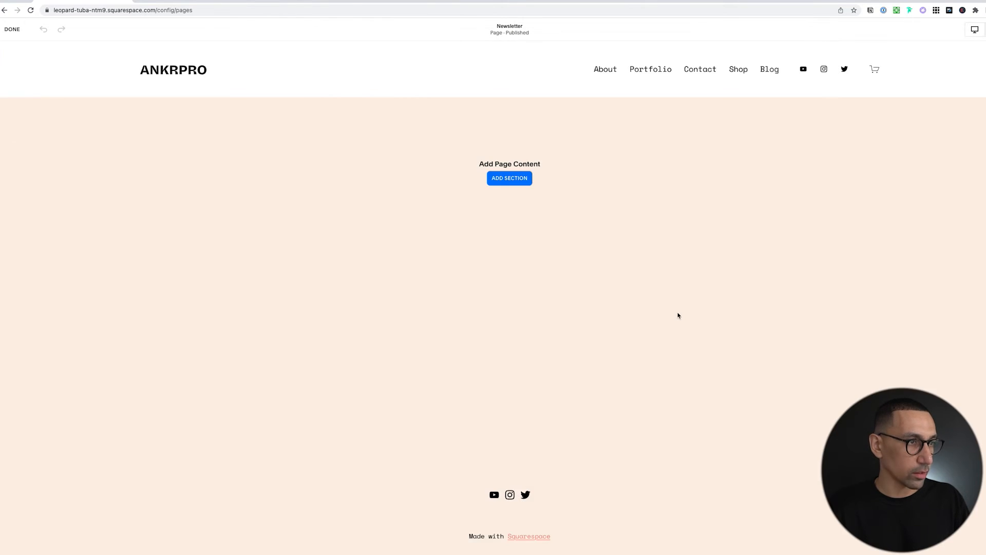
{"action": "left_click", "coordinate": [119, 211]}
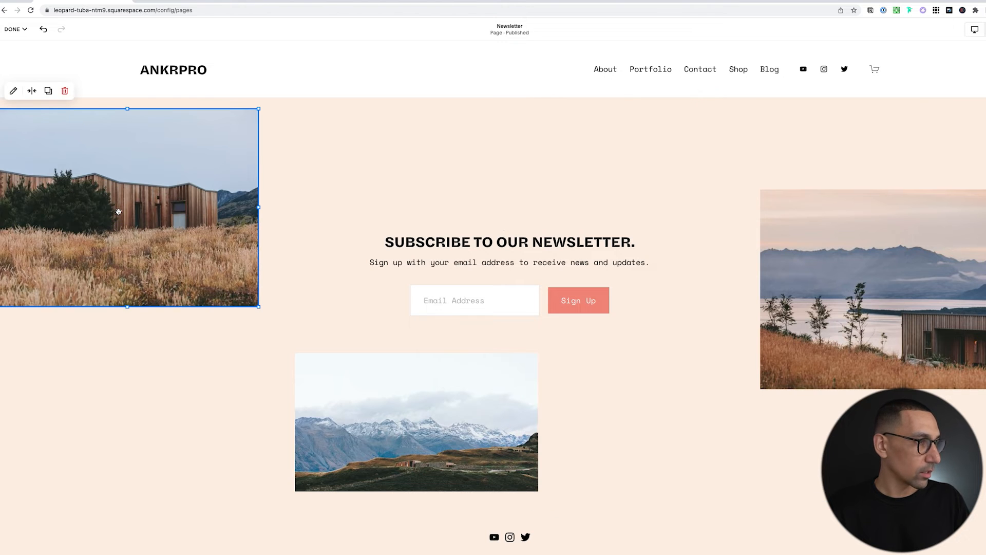
{"action": "key", "text": "BackSpace"}
{"action": "left_click", "coordinate": [841, 326]}
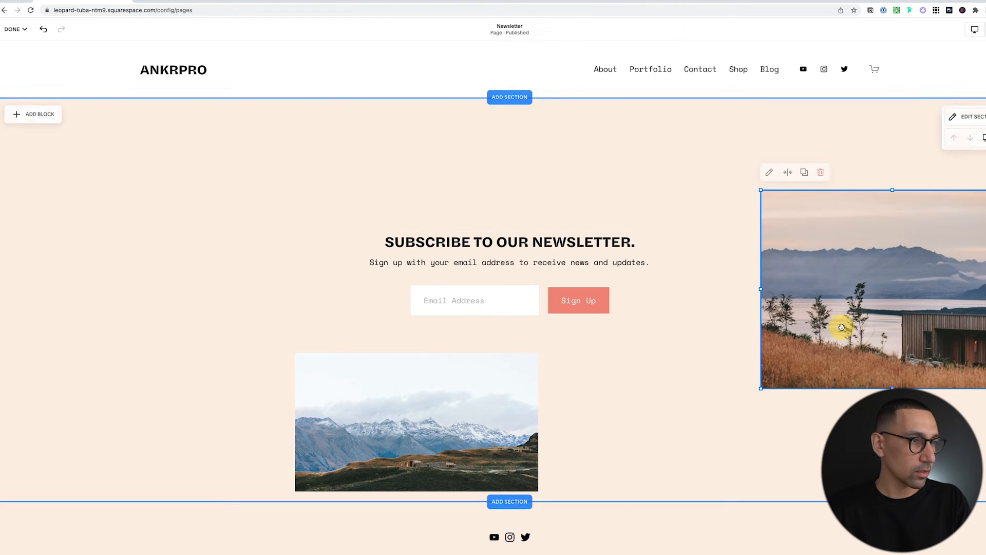
{"action": "key", "text": "BackSpace"}
{"action": "left_click", "coordinate": [493, 409]}
{"action": "key", "text": "BackSpace"}
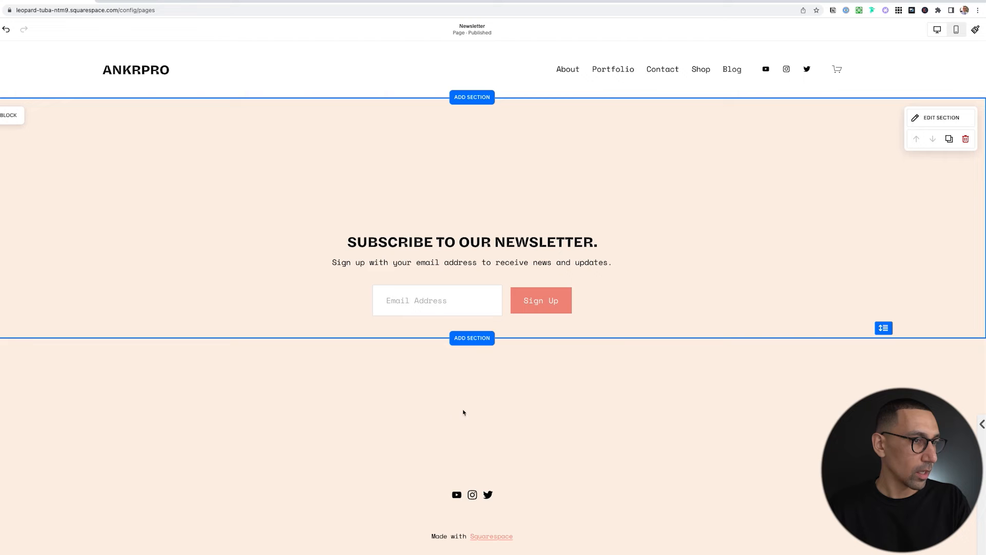
Set the section height to medium and move the signup block up.
{"action": "left_click", "coordinate": [935, 118]}
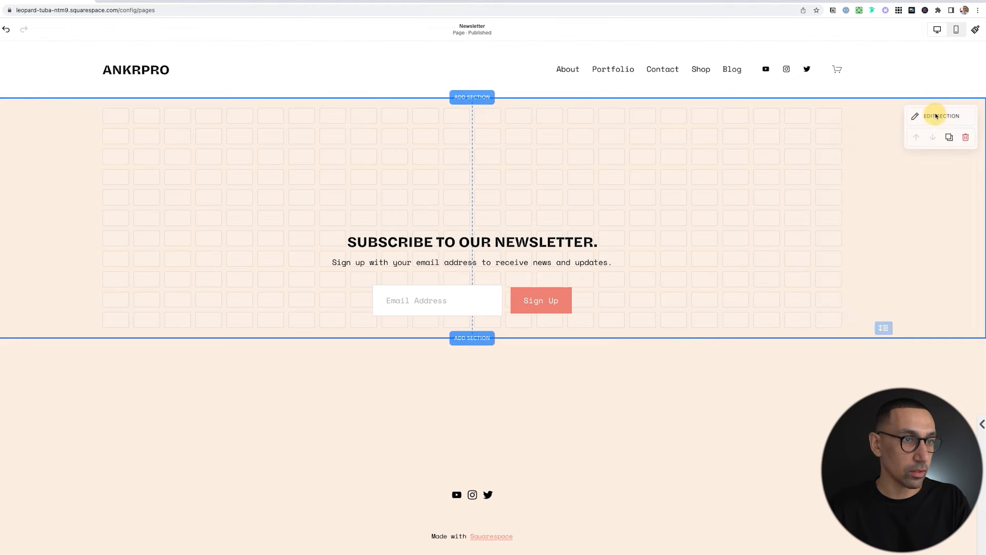
{"action": "left_click", "coordinate": [928, 263]}
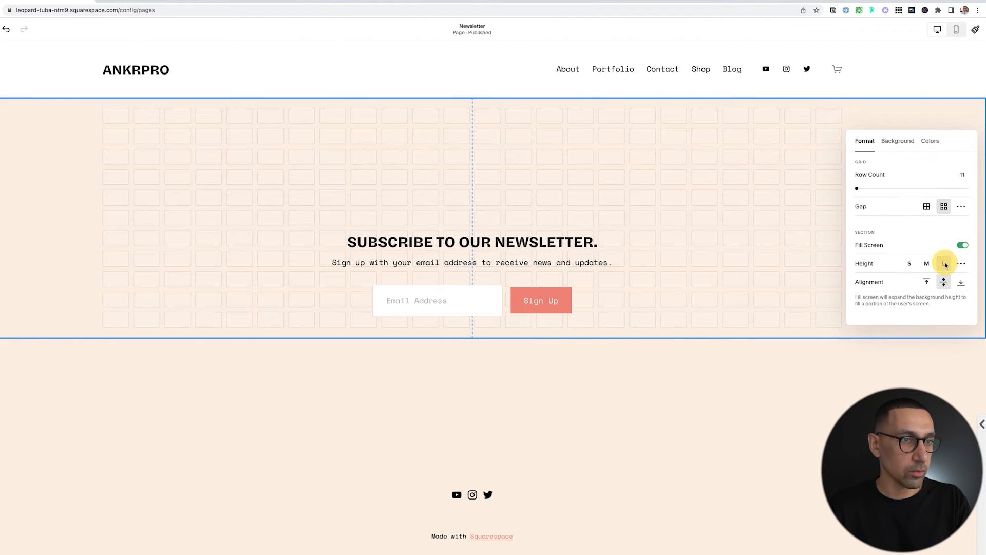
{"action": "left_click", "coordinate": [925, 263]}
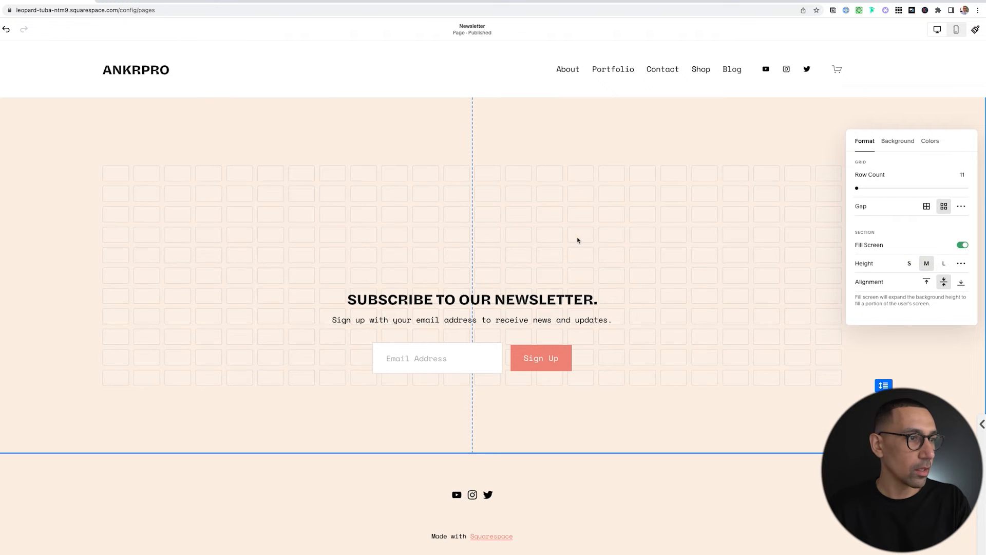
{"action": "left_click", "coordinate": [540, 302]}
{"action": "left_click_drag", "start_coordinate": [539, 302], "coordinate": [538, 253]}
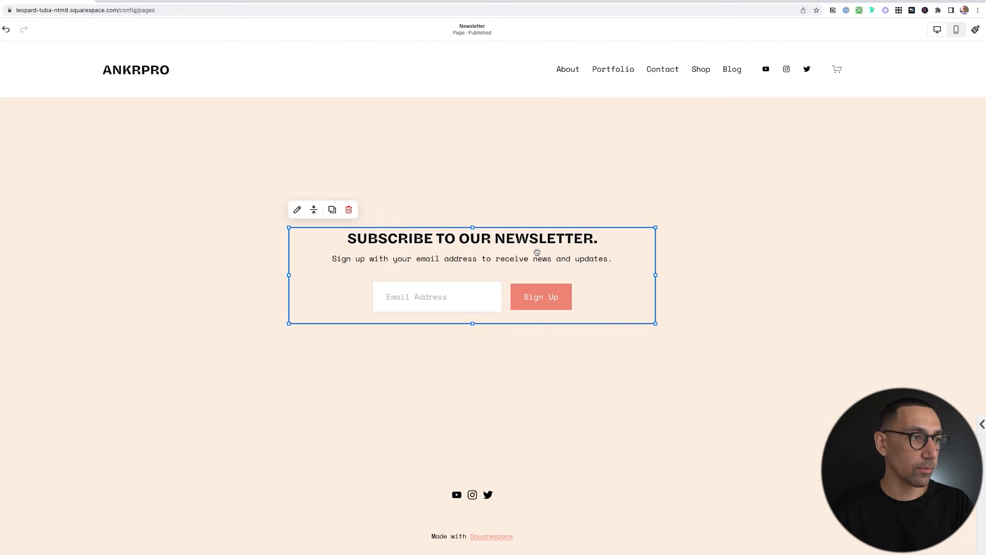
Make the sign-up form require a first and last name.
{"action": "left_click", "coordinate": [296, 209]}
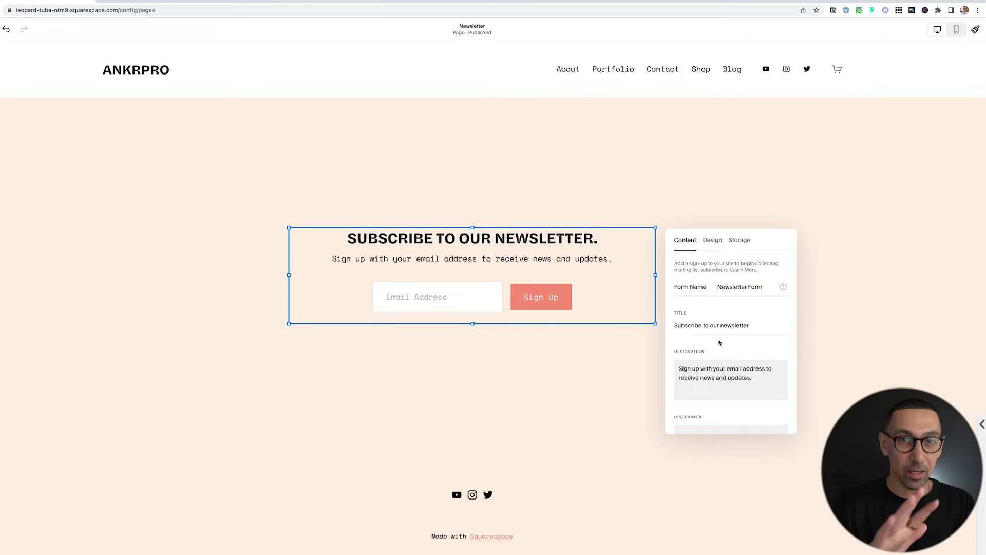
{"action": "scroll", "coordinate": [731, 352], "scroll_direction": "down", "scroll_amount": 3}
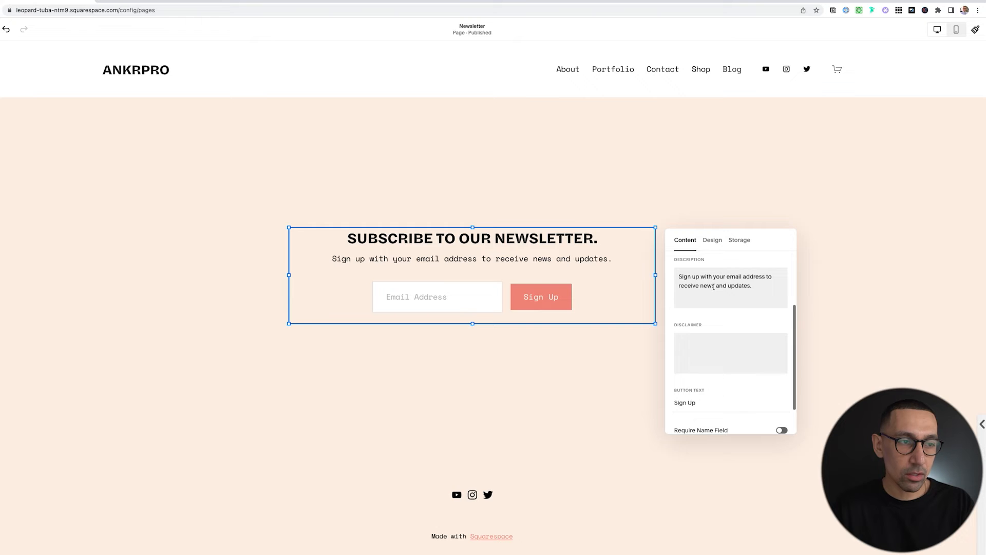
{"action": "scroll", "coordinate": [706, 352], "scroll_direction": "down", "scroll_amount": 2}
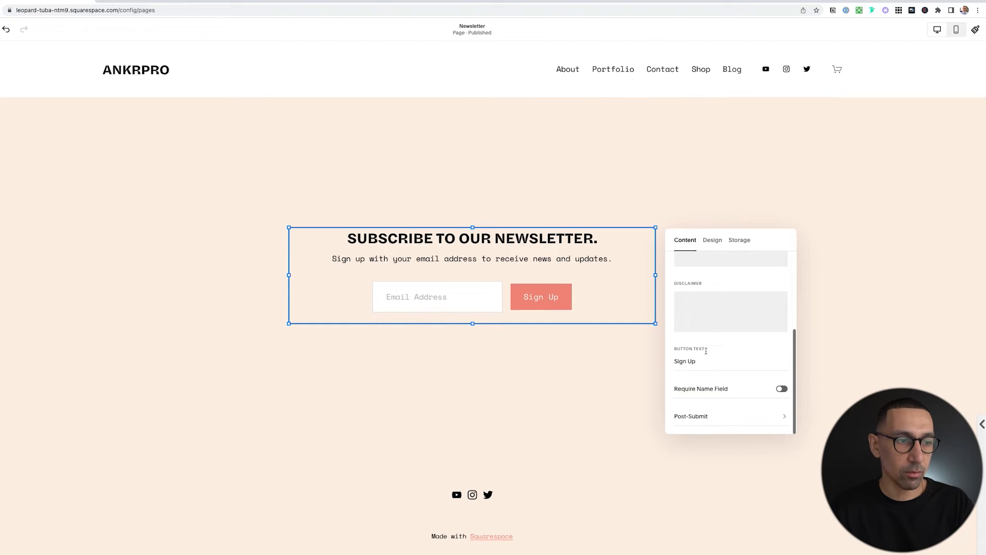
{"action": "left_click", "coordinate": [781, 389]}
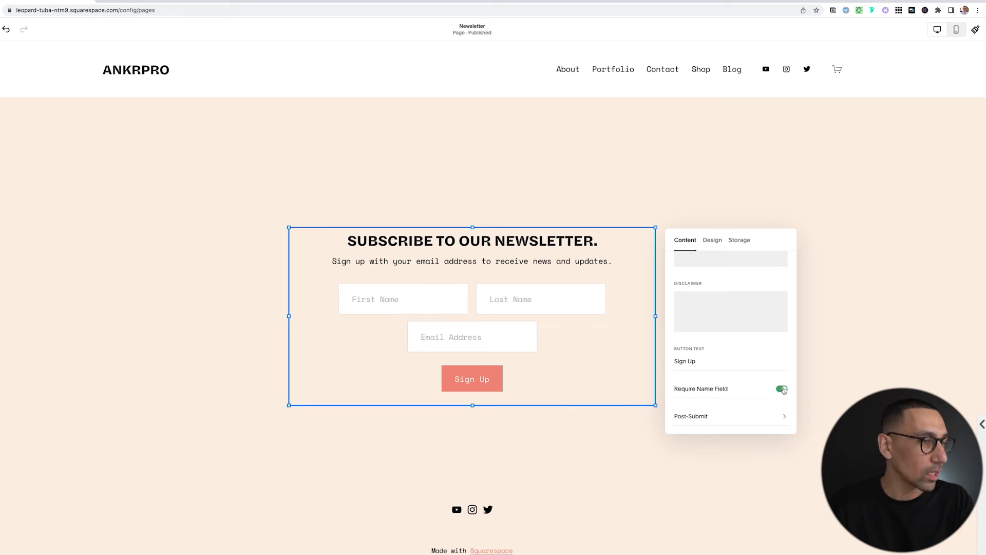
Try stacked and left-aligned designs, keeping the form on Float with centre alignment.
{"action": "left_click", "coordinate": [712, 239]}
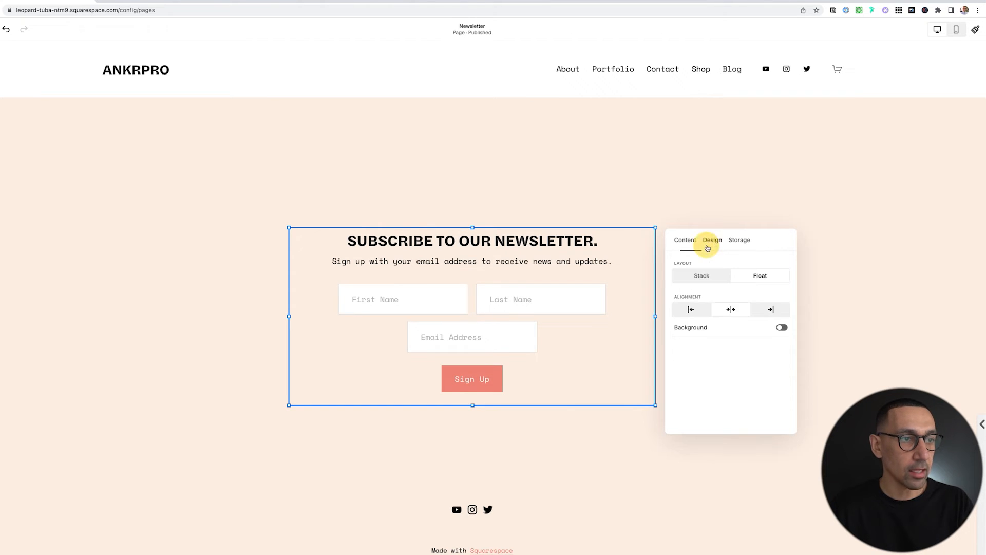
{"action": "left_click", "coordinate": [706, 281]}
{"action": "left_click", "coordinate": [756, 276]}
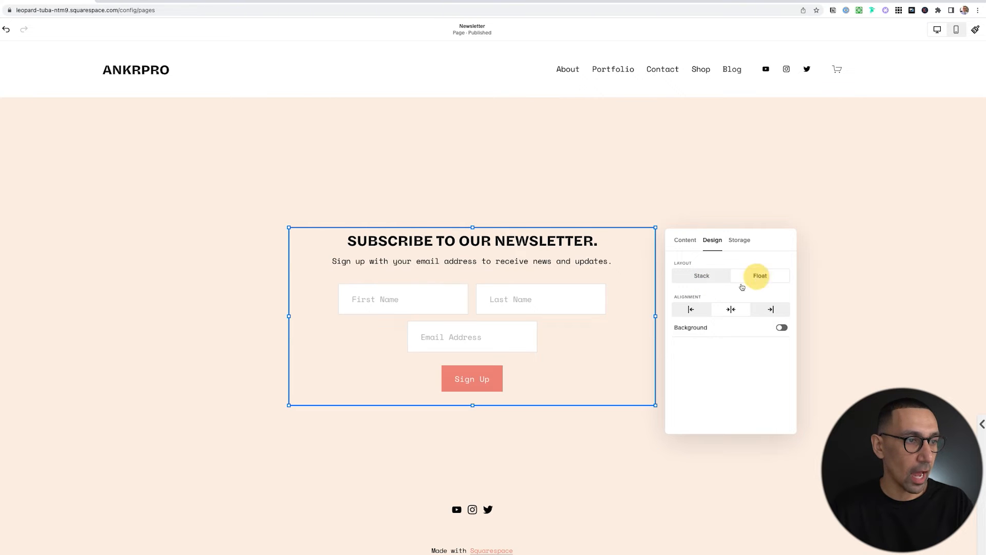
{"action": "left_click", "coordinate": [692, 308]}
{"action": "left_click", "coordinate": [731, 309]}
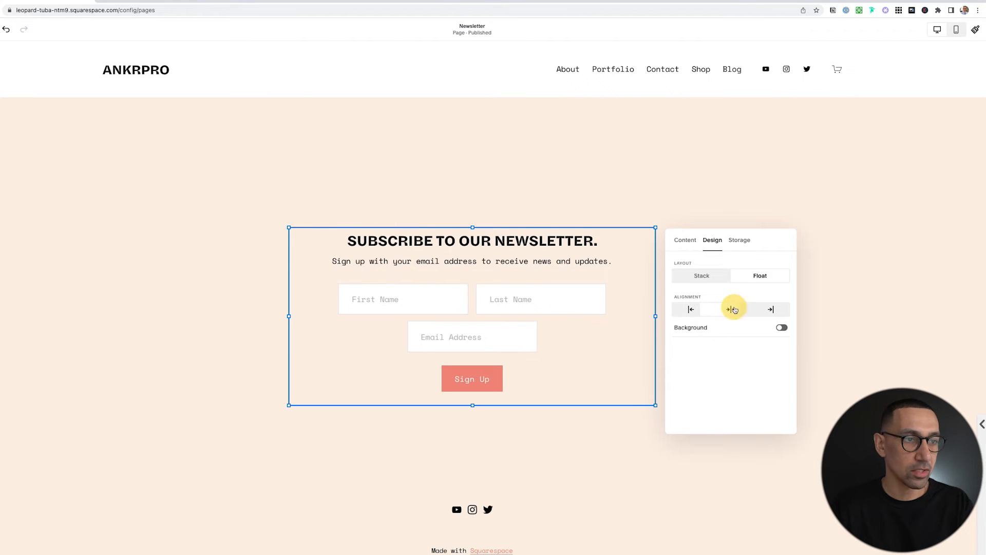
{"action": "left_click", "coordinate": [741, 240]}
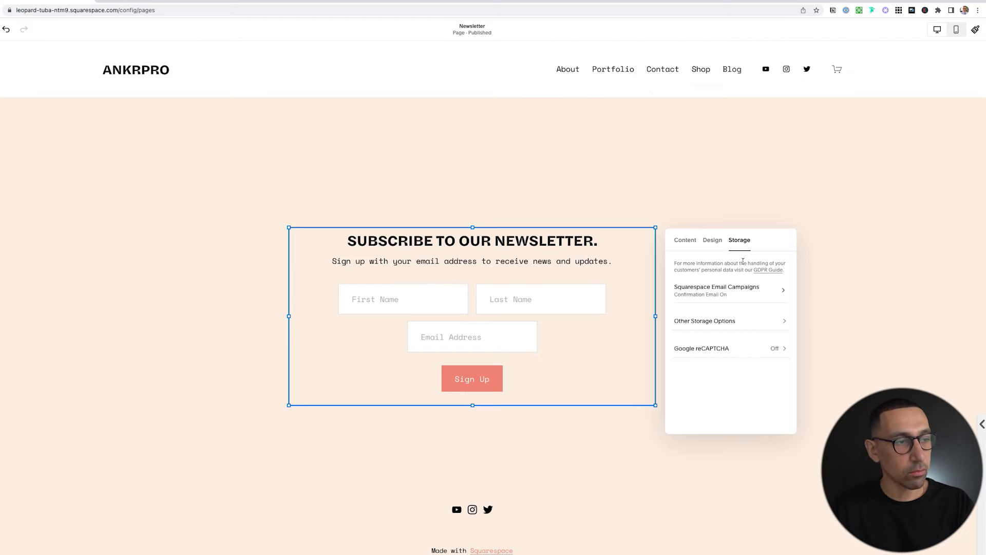
Store the form's sign-ups in Main List via Squarespace Email Campaigns, then close the settings.
{"action": "left_click", "coordinate": [721, 292]}
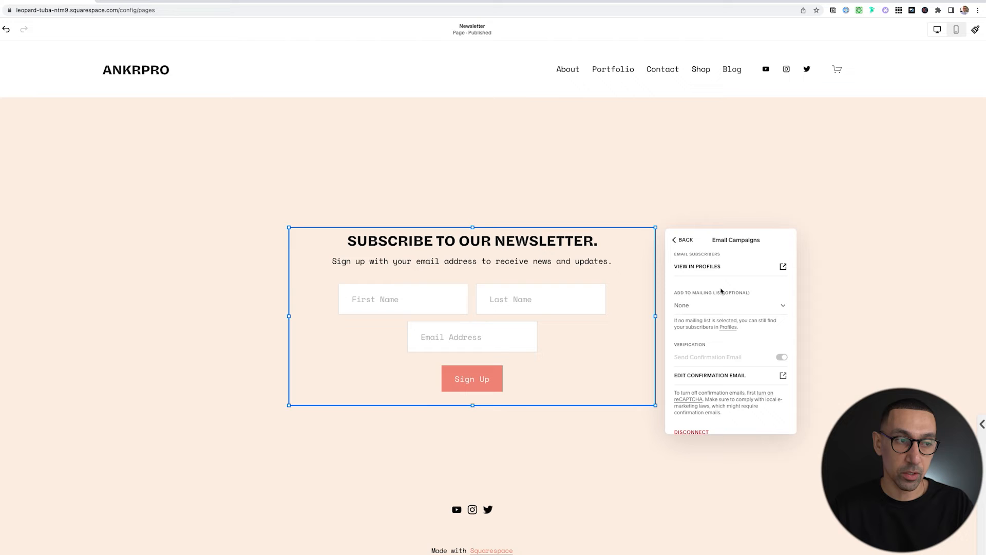
{"action": "left_click", "coordinate": [779, 308]}
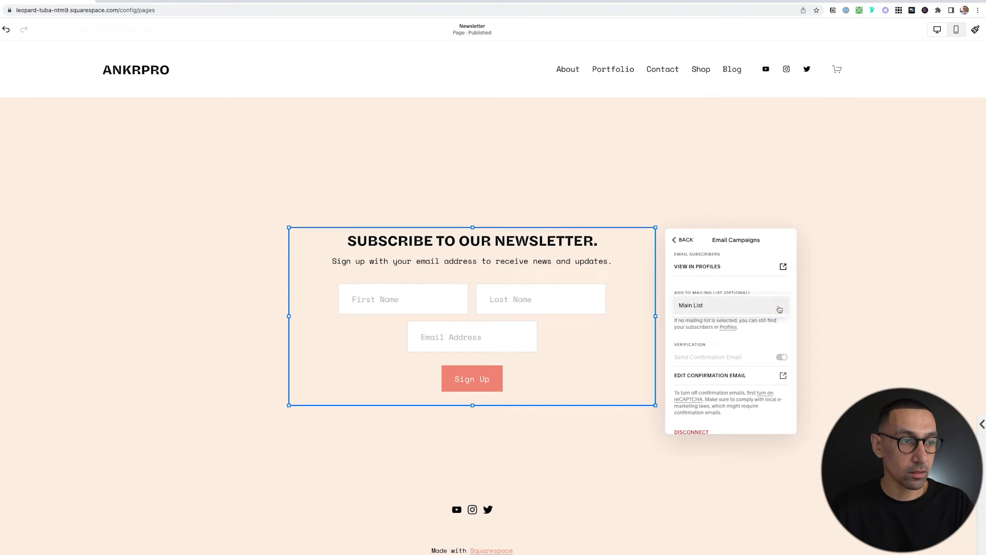
{"action": "left_click", "coordinate": [698, 308]}
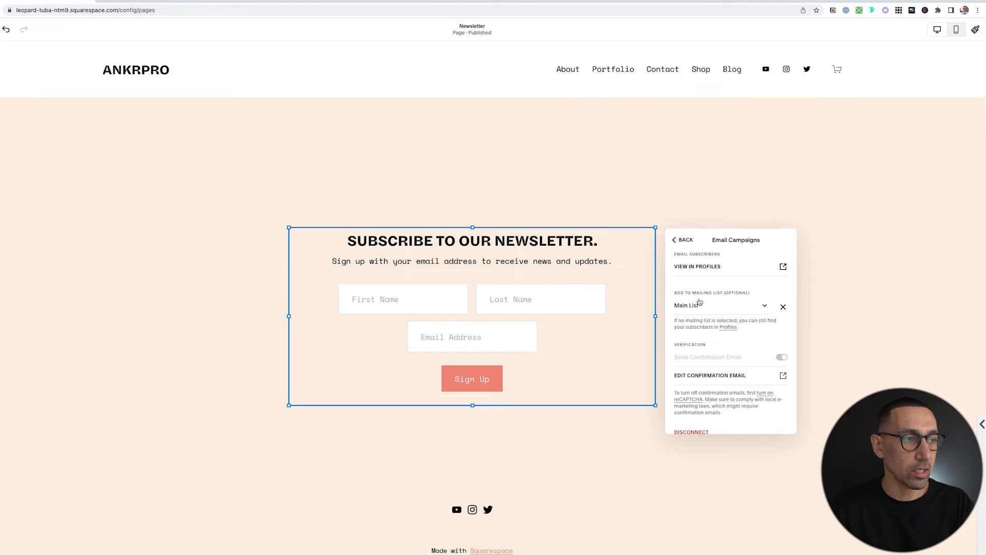
{"action": "left_click", "coordinate": [684, 240]}
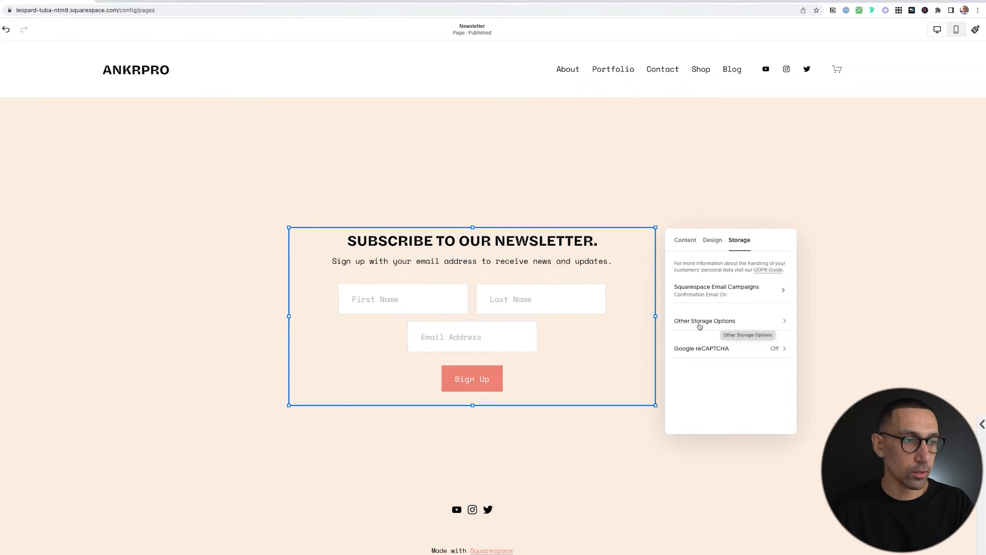
{"action": "left_click", "coordinate": [717, 322]}
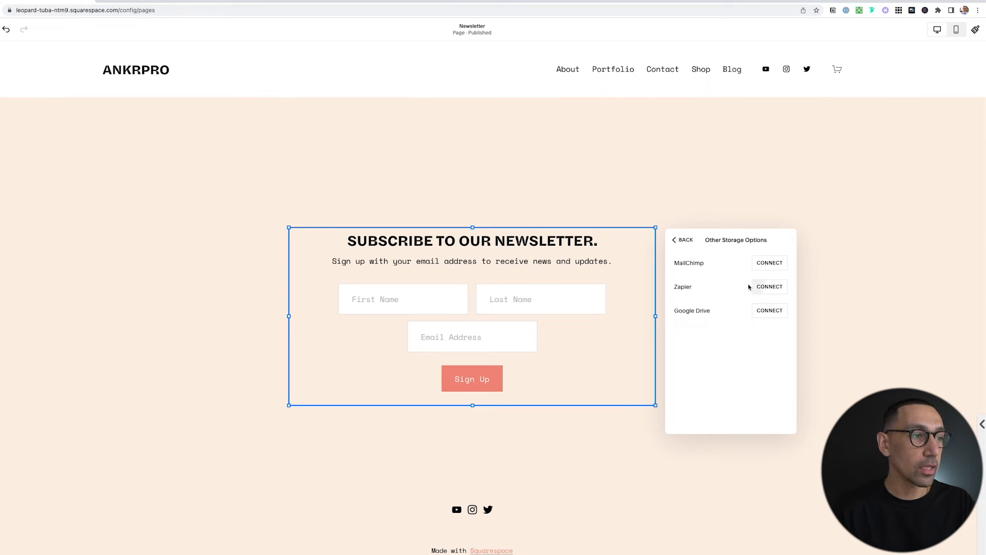
{"action": "left_click", "coordinate": [675, 239]}
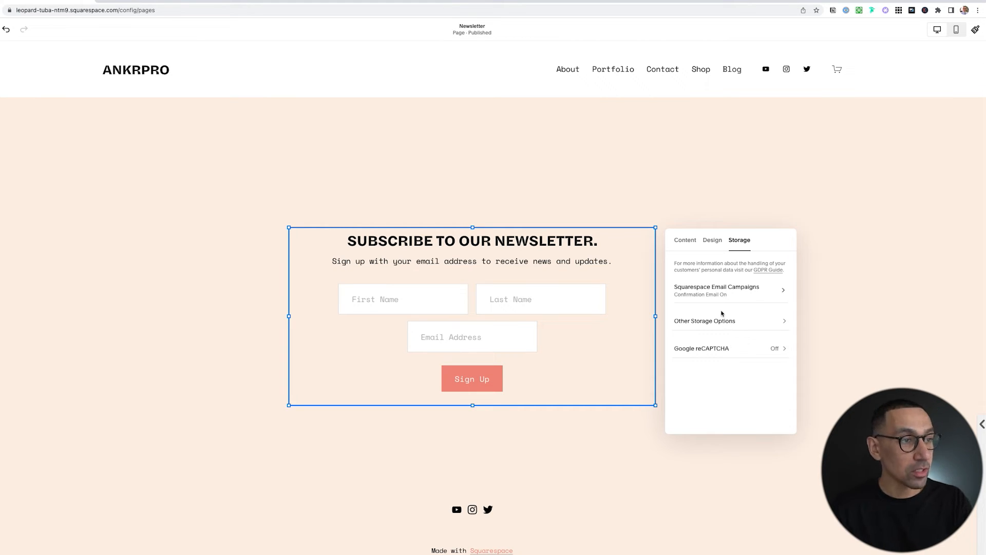
{"action": "left_click", "coordinate": [693, 203]}
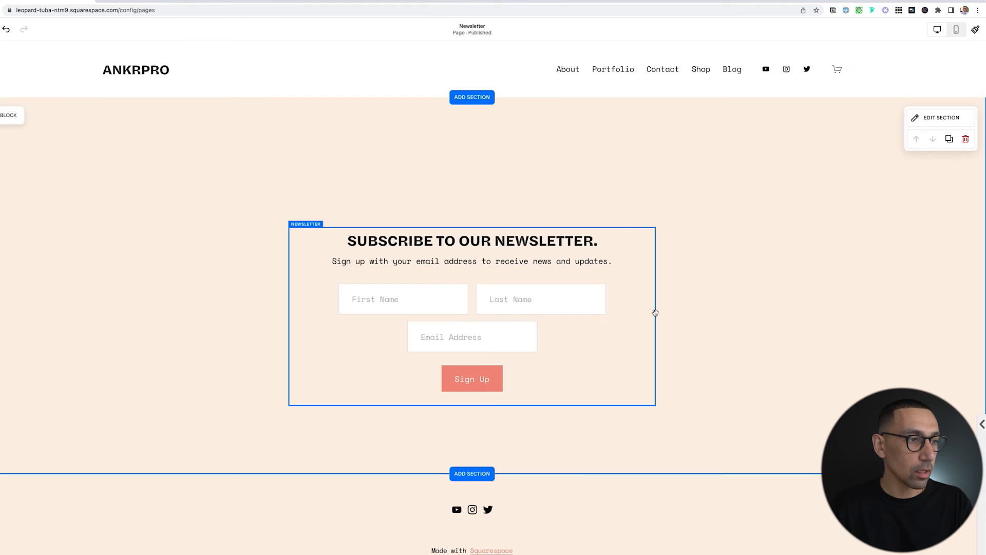
Widen the newsletter block across the section and centre it on the page.
{"action": "left_click_drag", "start_coordinate": [656, 317], "coordinate": [819, 319]}
{"action": "left_click_drag", "start_coordinate": [674, 286], "coordinate": [588, 269]}
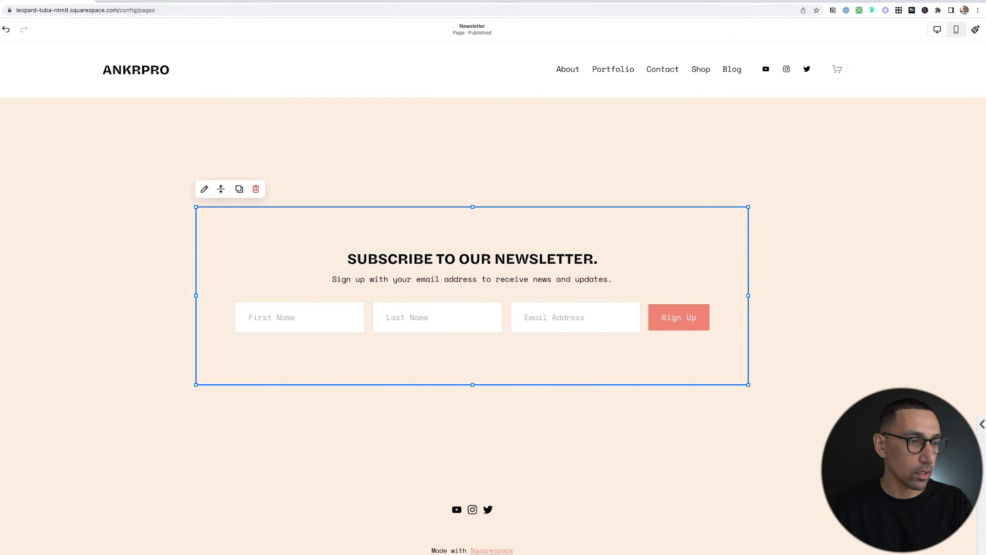
{"action": "left_click", "coordinate": [883, 349]}
Give the newsletter section the white Lightest 1 colour theme.
{"action": "left_click", "coordinate": [940, 116]}
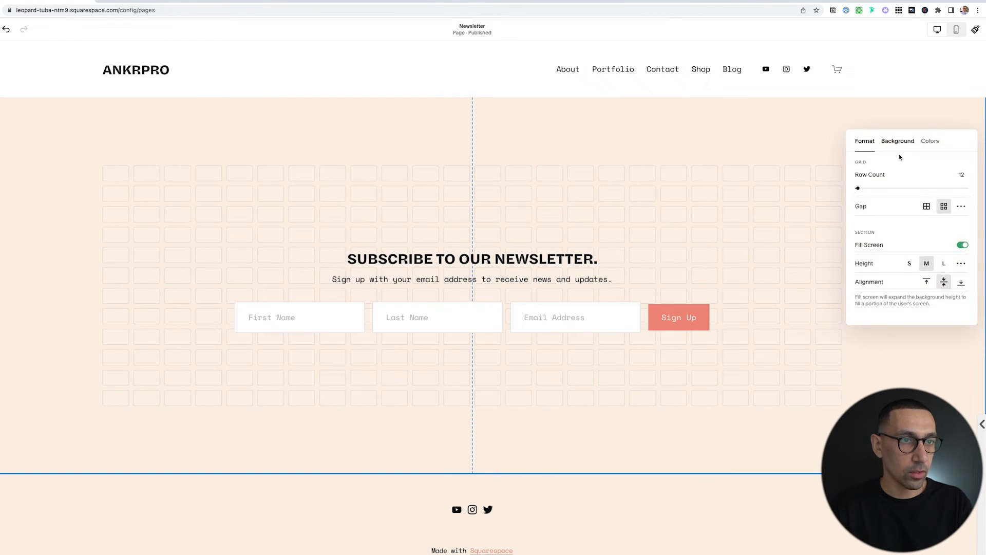
{"action": "left_click", "coordinate": [931, 144]}
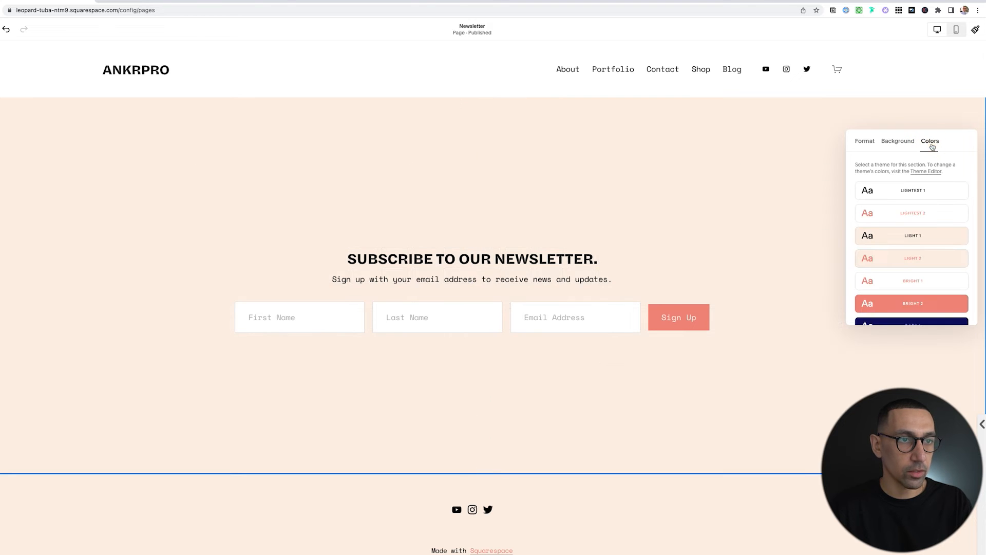
{"action": "left_click", "coordinate": [904, 191]}
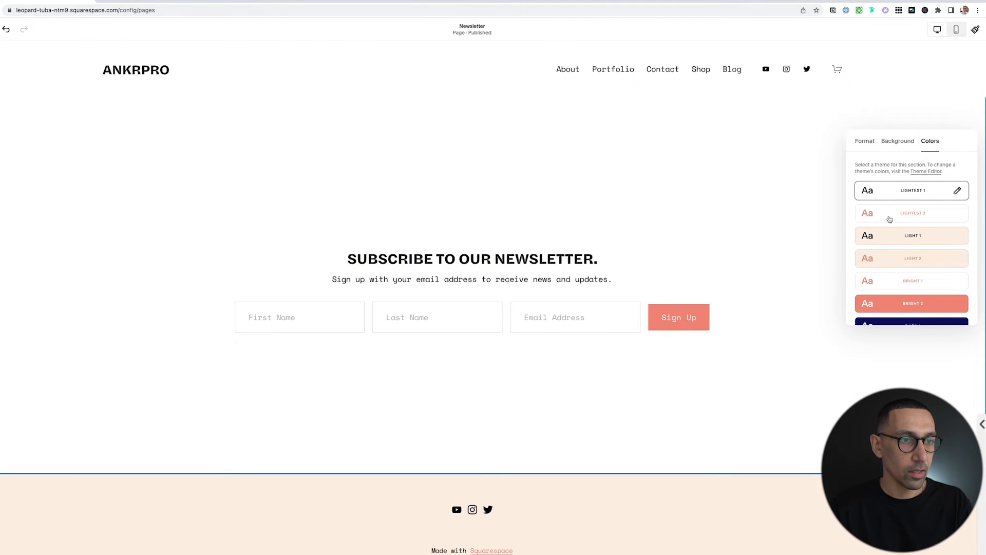
{"action": "scroll", "coordinate": [890, 219], "scroll_direction": "down", "scroll_amount": 3}
{"action": "left_click", "coordinate": [893, 245]}
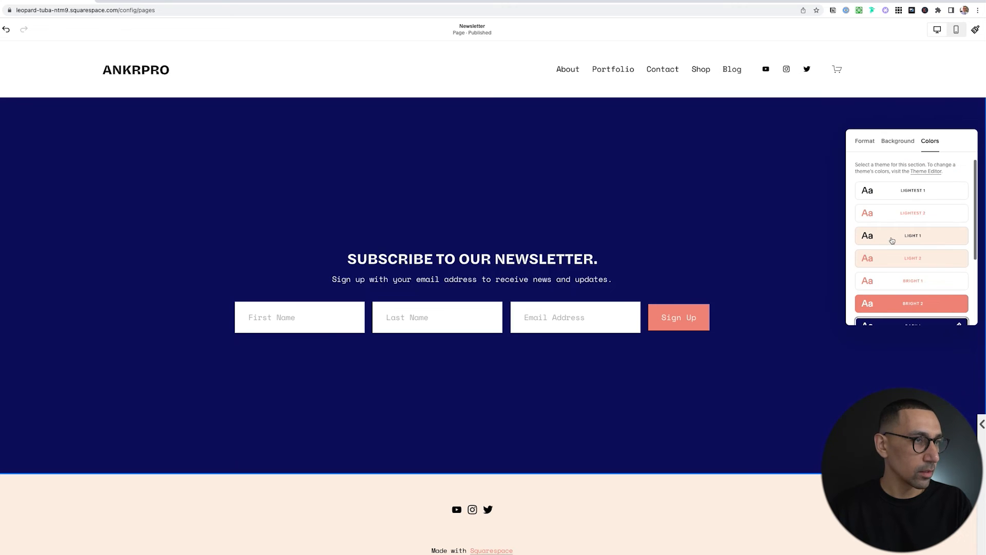
{"action": "left_click", "coordinate": [894, 194]}
{"action": "left_click", "coordinate": [120, 209]}
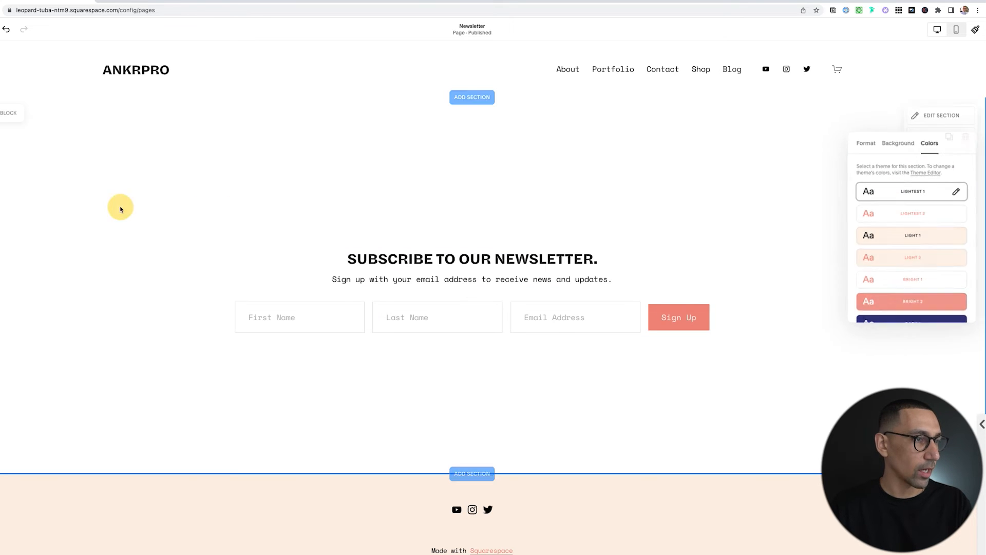
{"action": "scroll", "coordinate": [125, 268], "scroll_direction": "down", "scroll_amount": 1}
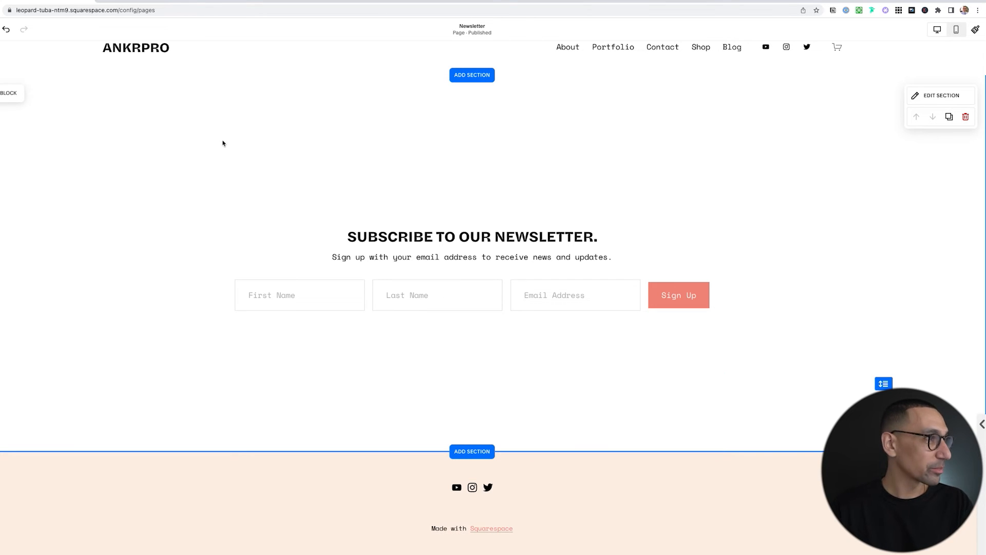
Save the Newsletter page and open Marketing's Promotional Pop-Up settings.
{"action": "left_click", "coordinate": [23, 28]}
{"action": "left_click", "coordinate": [26, 49]}
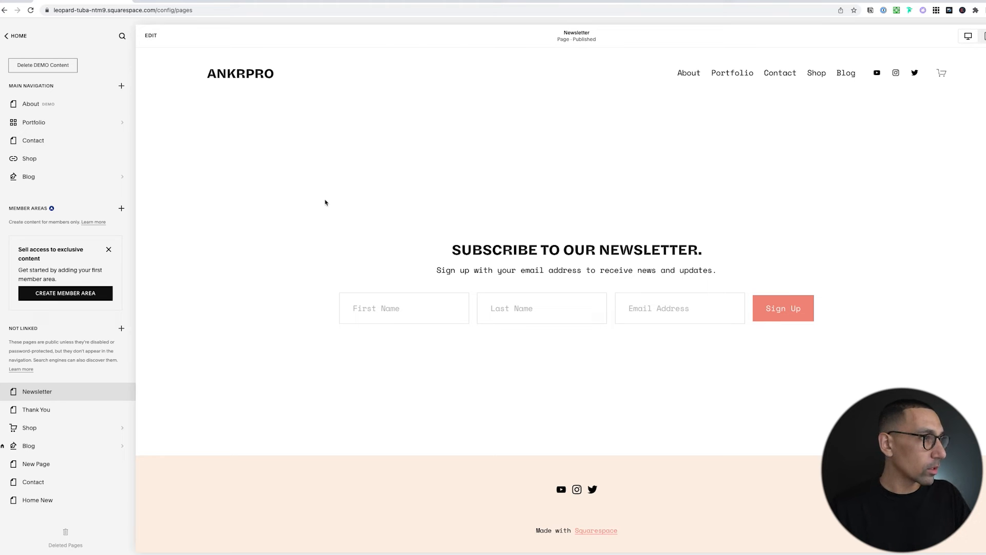
{"action": "left_click", "coordinate": [17, 35]}
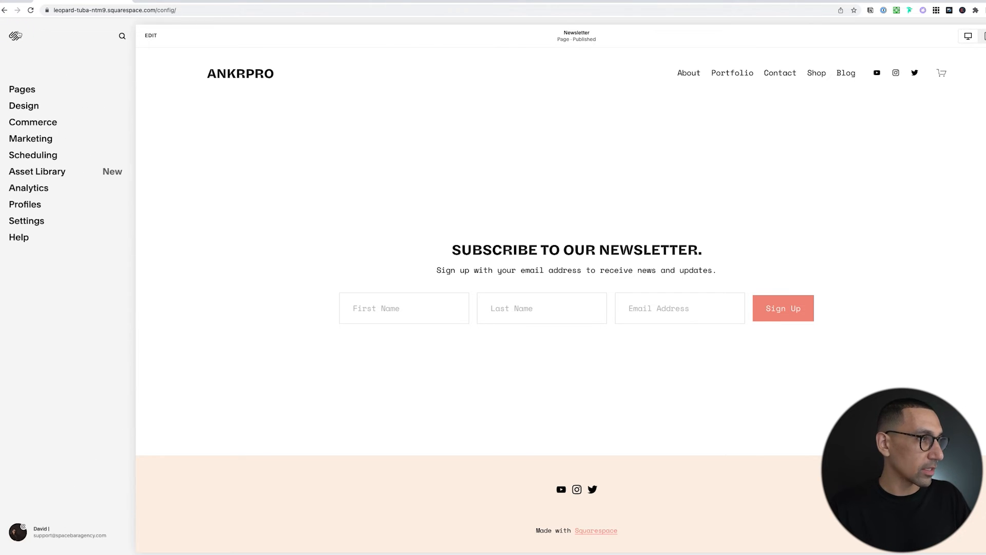
{"action": "left_click", "coordinate": [36, 138]}
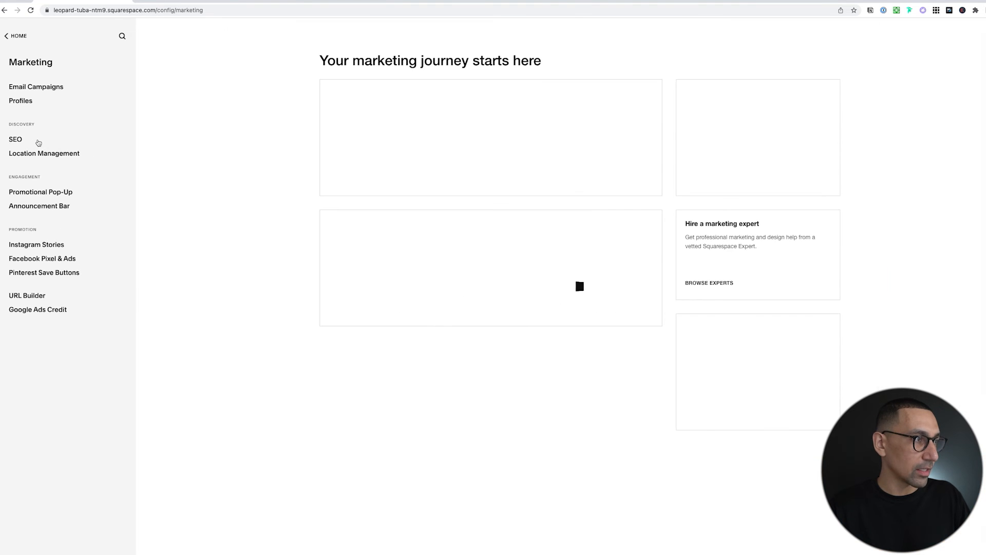
{"action": "left_click", "coordinate": [41, 194]}
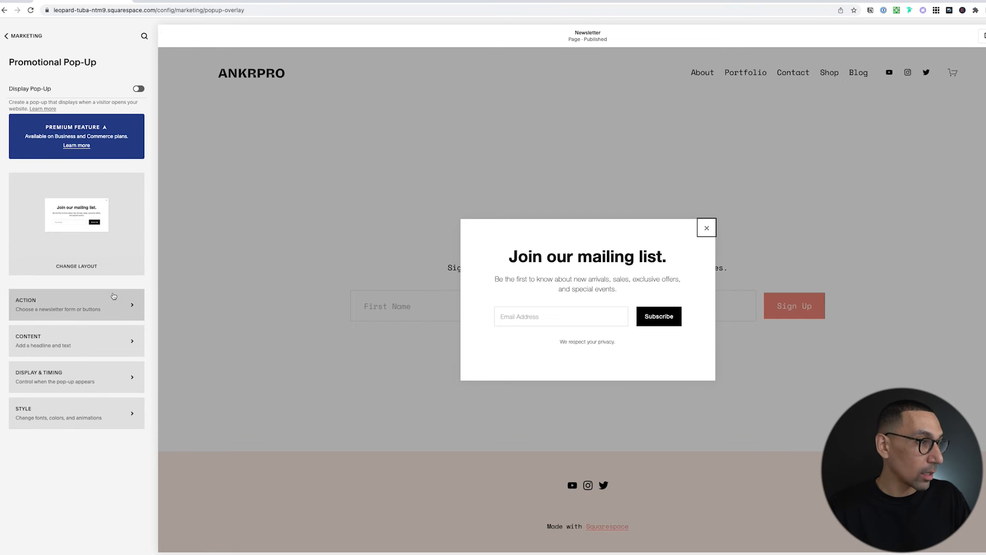
Connect the pop-up's sign-ups to Squarespace Email Campaigns, keeping Main List.
{"action": "left_click", "coordinate": [55, 310]}
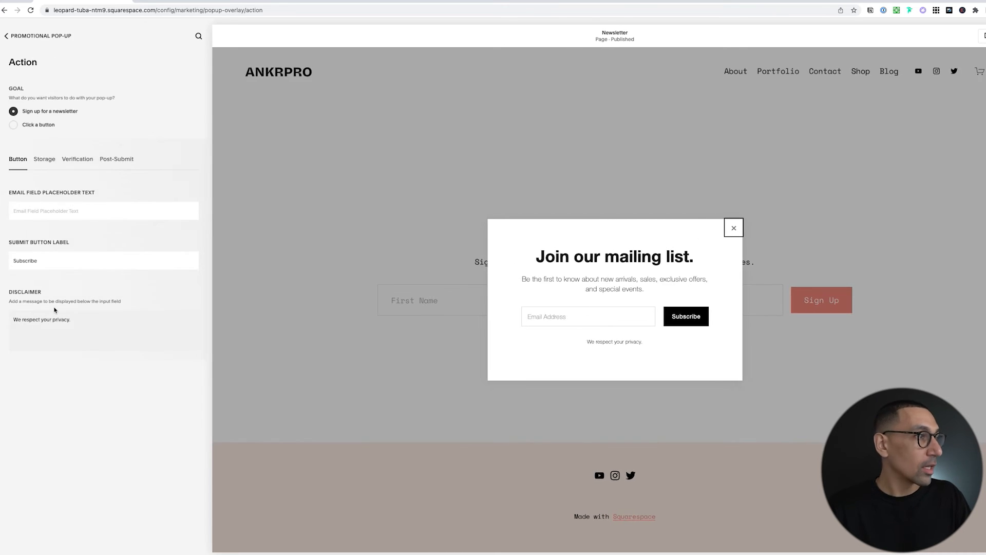
{"action": "left_click", "coordinate": [45, 161]}
{"action": "left_click", "coordinate": [127, 220]}
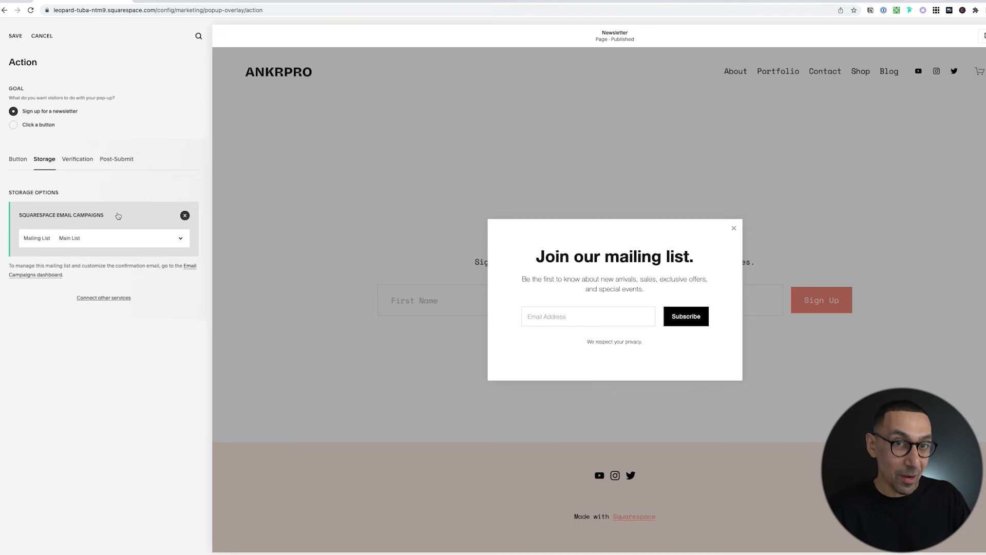
{"action": "left_click", "coordinate": [82, 240]}
{"action": "left_click", "coordinate": [95, 240]}
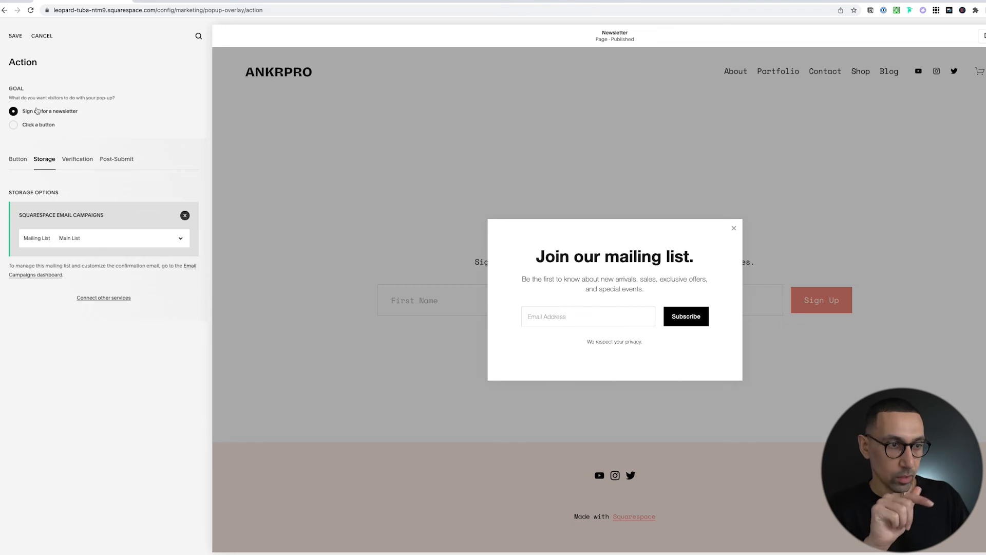
Save 'Thank you!' as the post-submit message and return to the pop-up settings.
{"action": "left_click", "coordinate": [114, 165]}
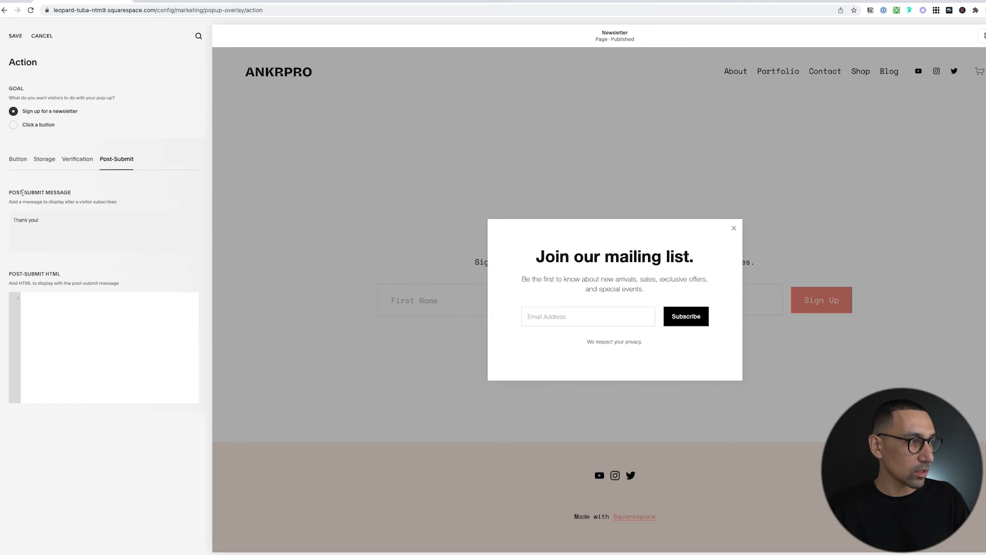
{"action": "left_click", "coordinate": [71, 220]}
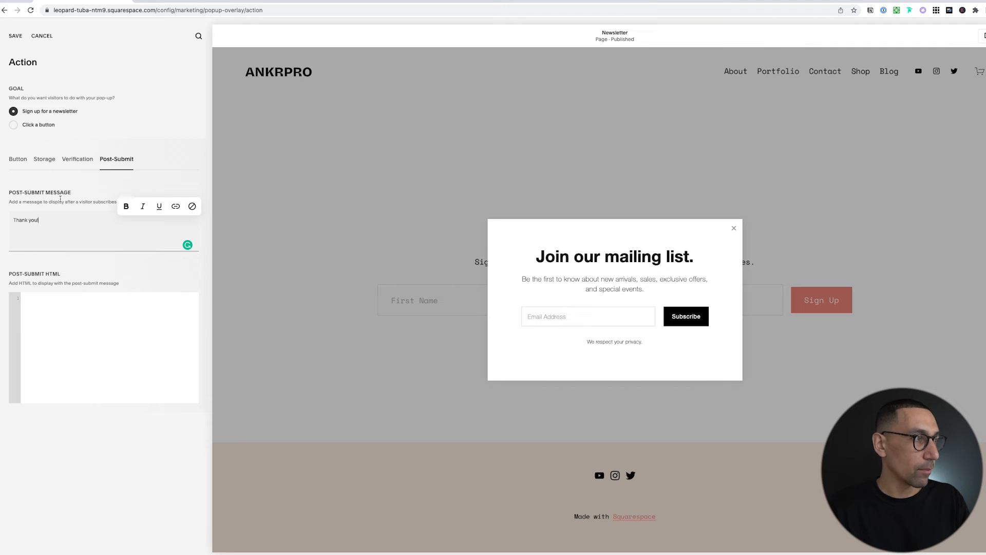
{"action": "left_click", "coordinate": [12, 37]}
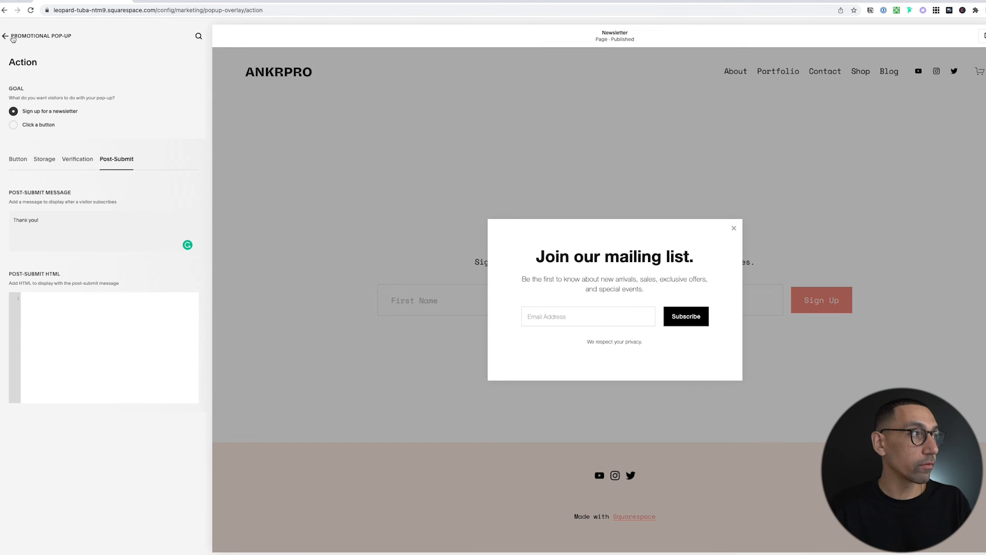
{"action": "left_click", "coordinate": [13, 37]}
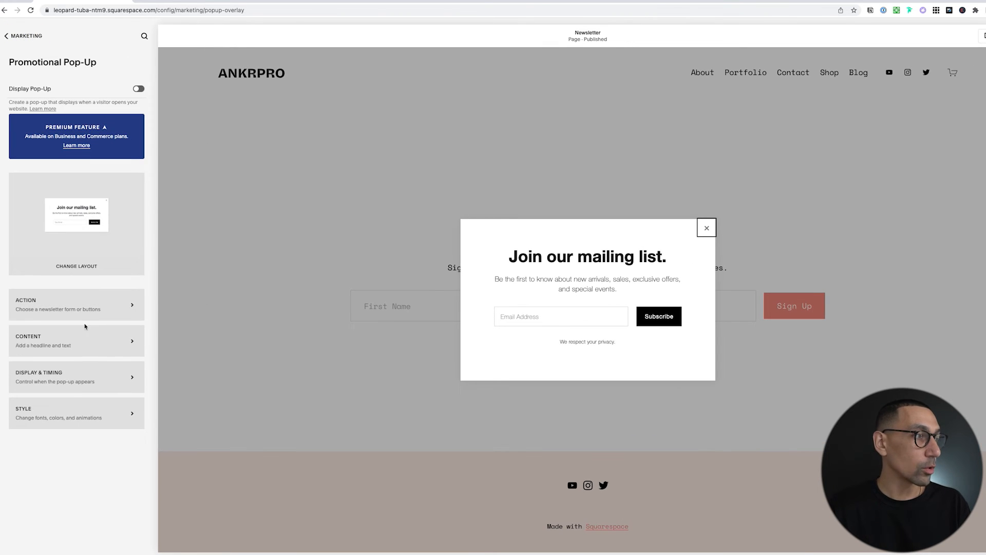
Keep any first page and a 5-second delay, and set Frequency to The Next Day.
{"action": "left_click", "coordinate": [84, 377]}
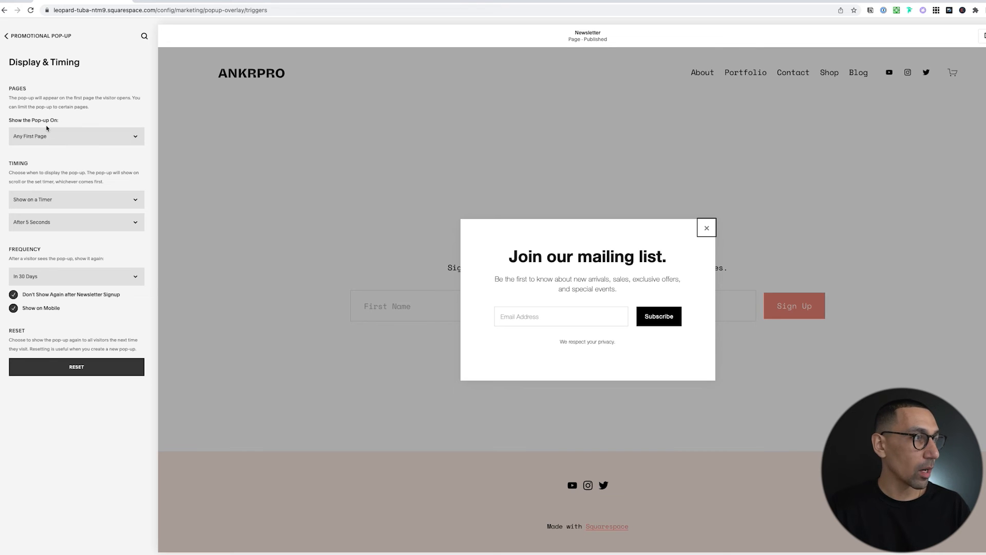
{"action": "left_click", "coordinate": [59, 137]}
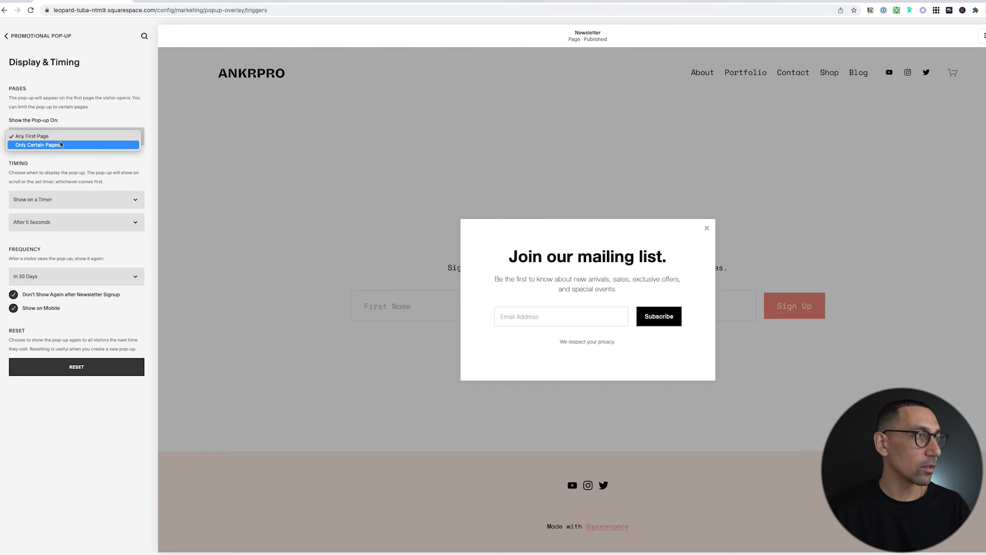
{"action": "left_click", "coordinate": [59, 138]}
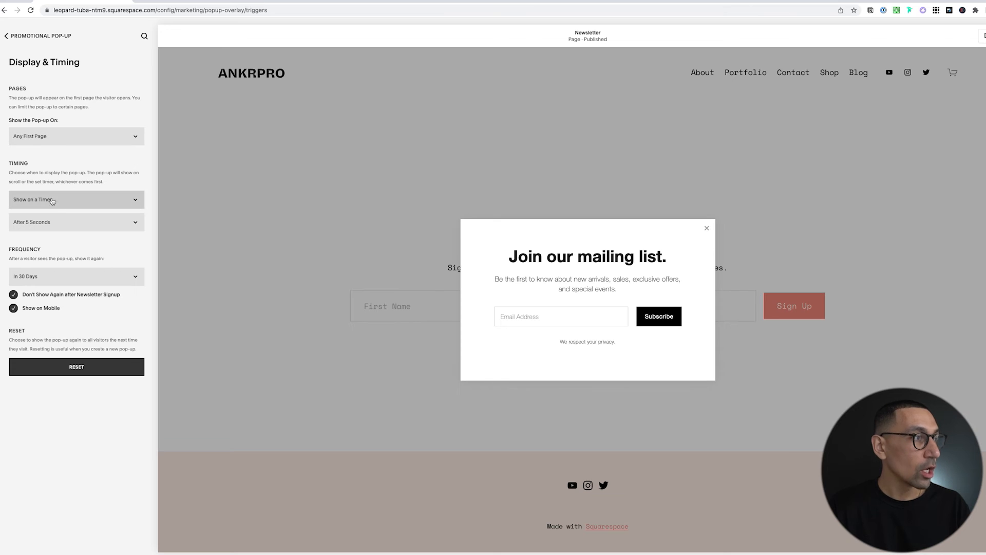
{"action": "left_click", "coordinate": [58, 228]}
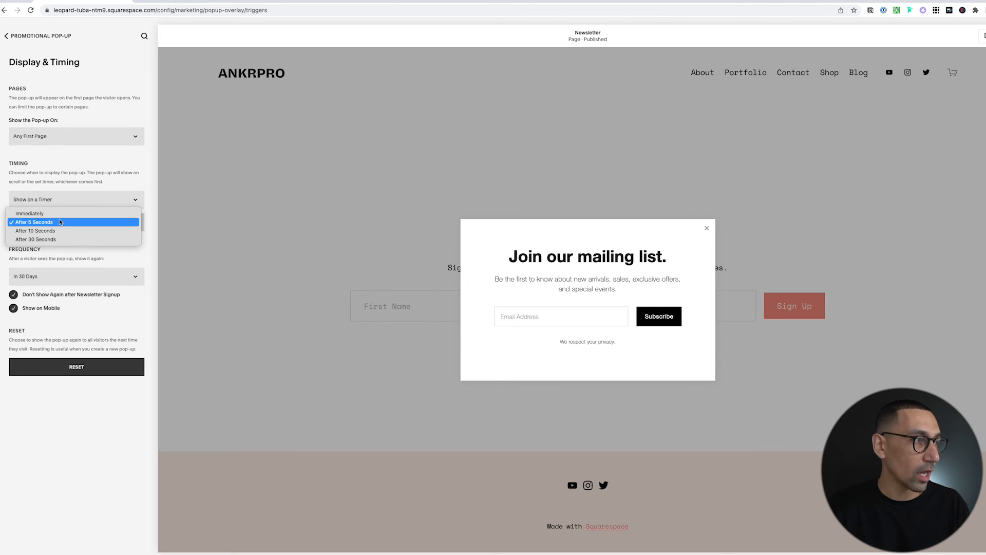
{"action": "left_click", "coordinate": [60, 222]}
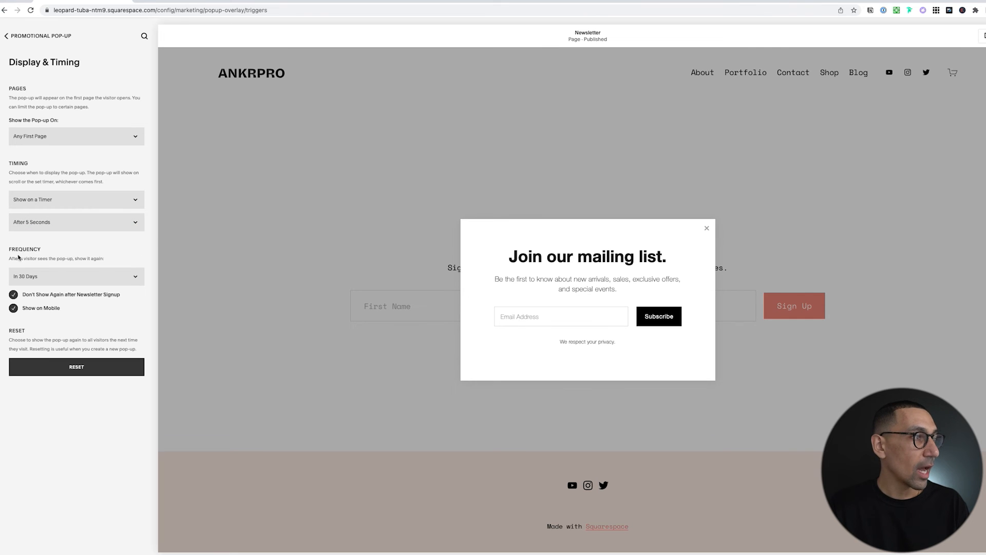
{"action": "left_click", "coordinate": [65, 280]}
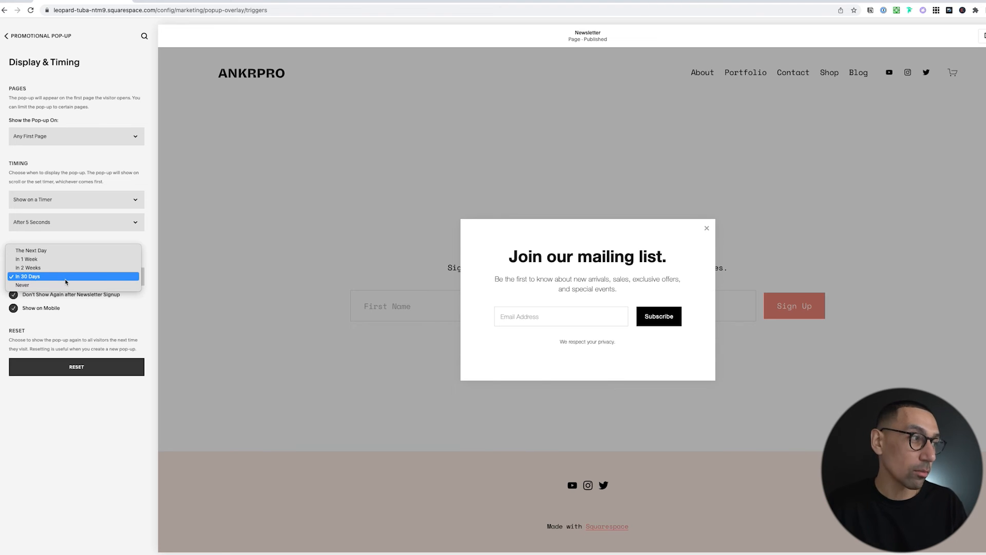
{"action": "left_click", "coordinate": [60, 251]}
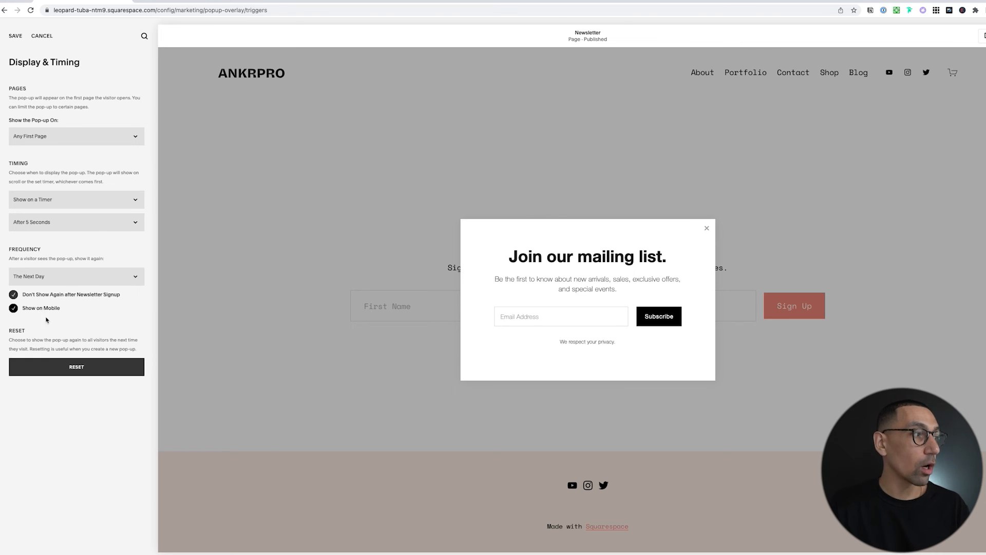
Save the display and timing changes and preview the site on mobile.
{"action": "left_click", "coordinate": [16, 36]}
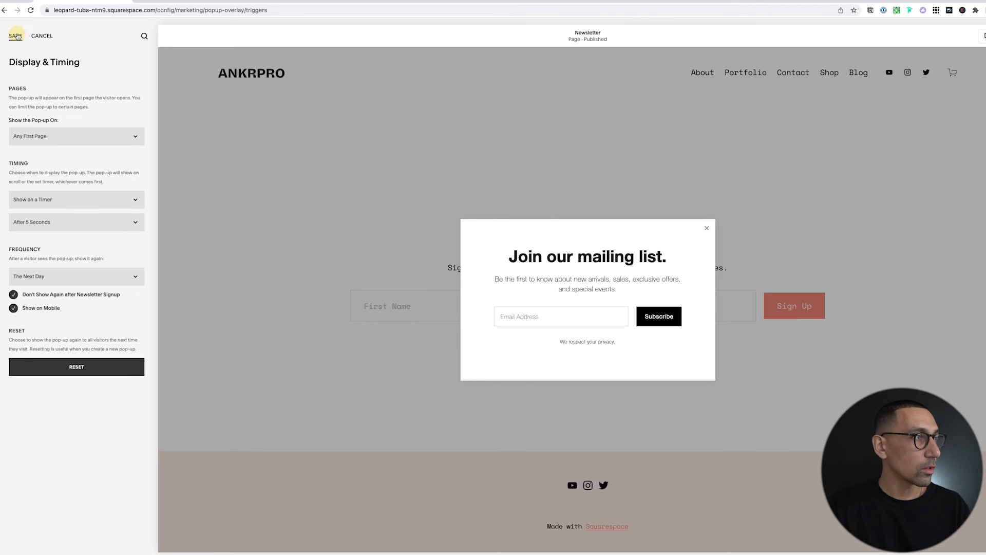
{"action": "left_click", "coordinate": [984, 35]}
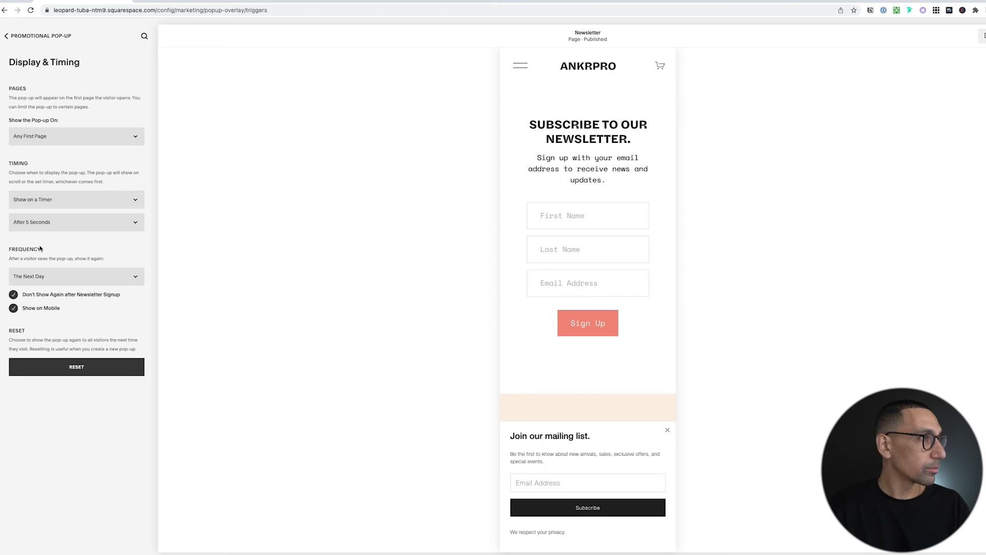
{"action": "left_click", "coordinate": [30, 41]}
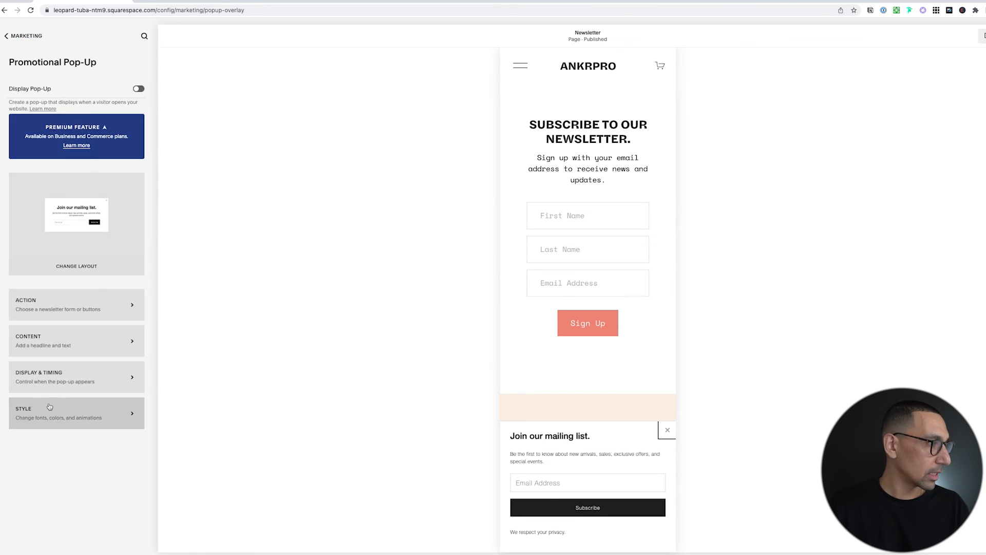
Review the pop-up's Style panel, including its advanced layout options.
{"action": "left_click", "coordinate": [61, 413]}
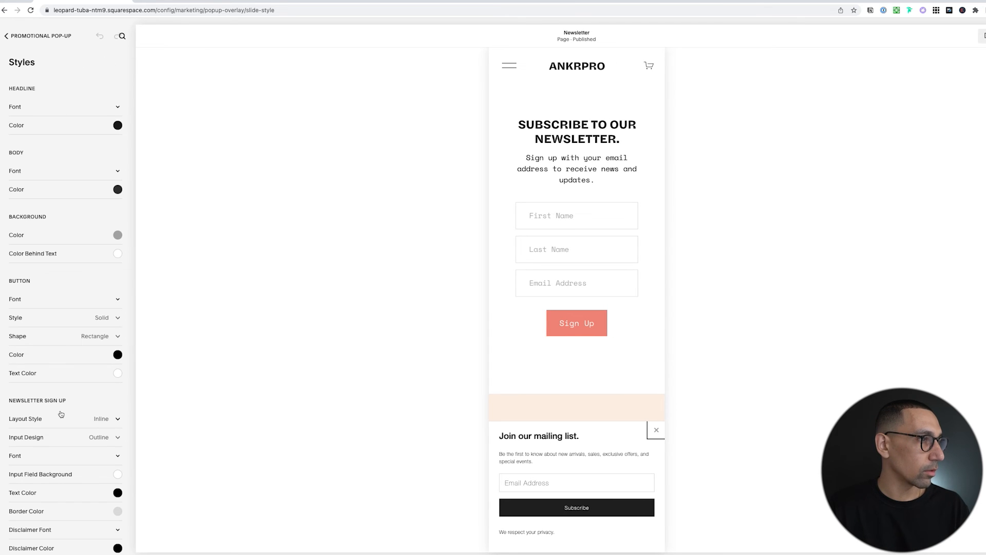
{"action": "scroll", "coordinate": [54, 375], "scroll_direction": "down", "scroll_amount": 10}
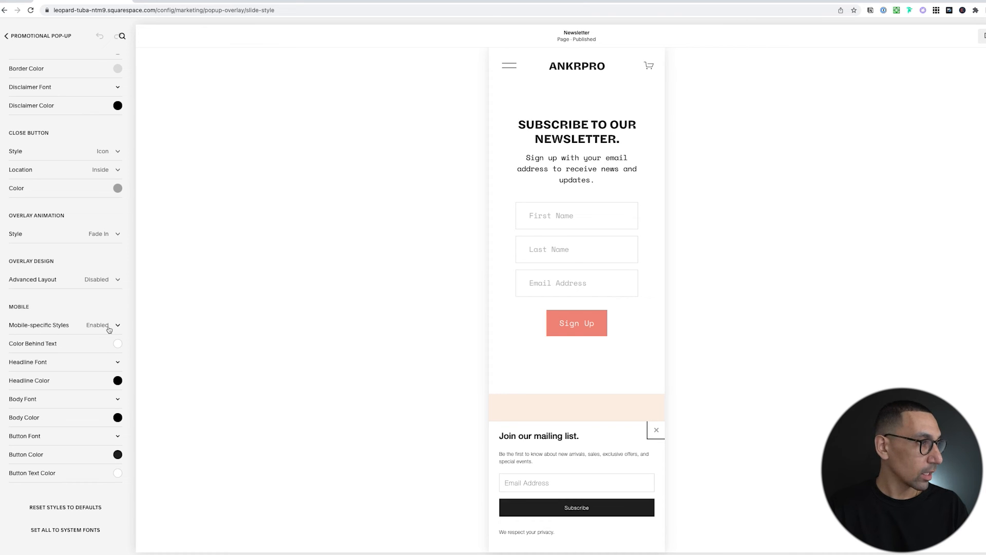
{"action": "left_click", "coordinate": [104, 282]}
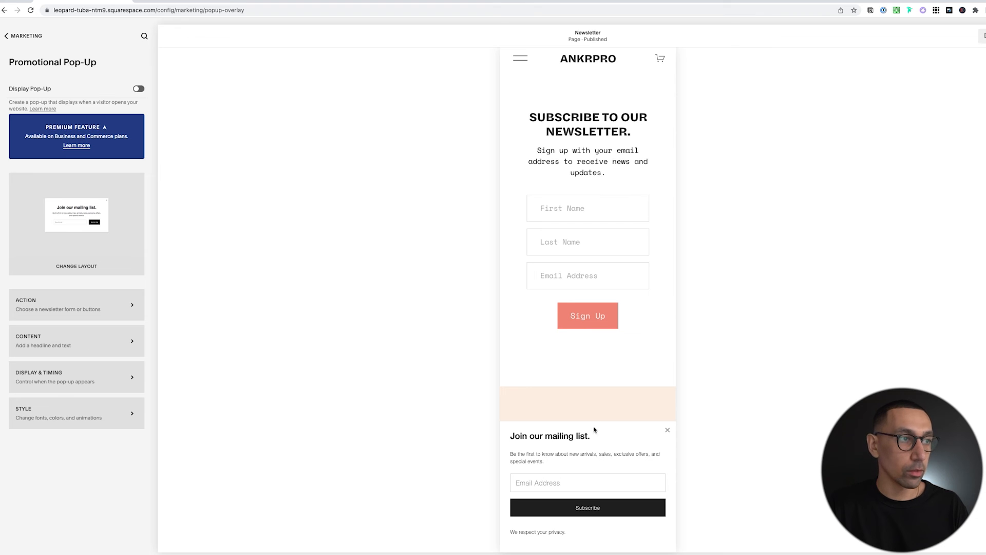
{"action": "scroll", "coordinate": [608, 319], "scroll_direction": "up", "scroll_amount": 1}
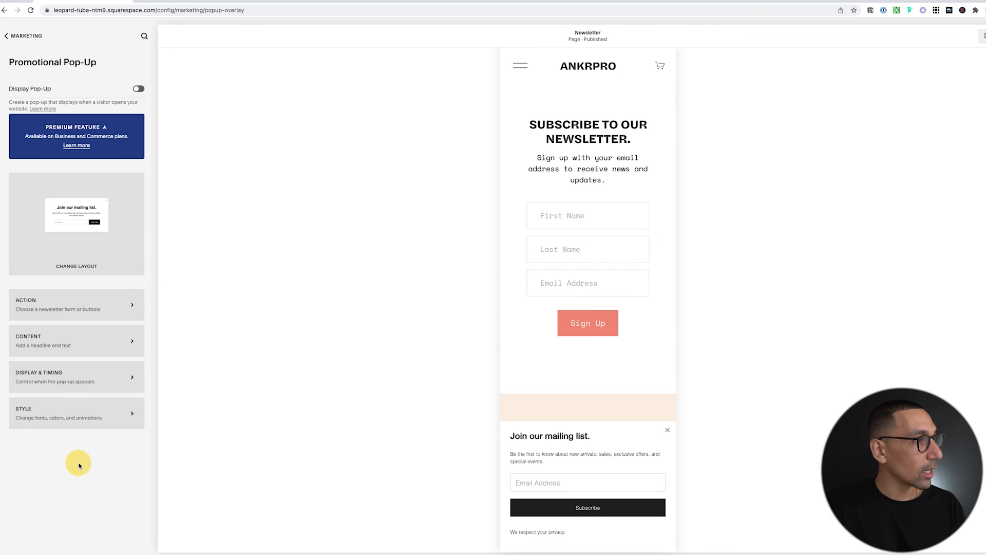
Turn on Display Pop-Up, save, and go back to the Marketing overview.
{"action": "left_click", "coordinate": [138, 91]}
{"action": "left_click", "coordinate": [15, 36]}
{"action": "left_click", "coordinate": [13, 36]}
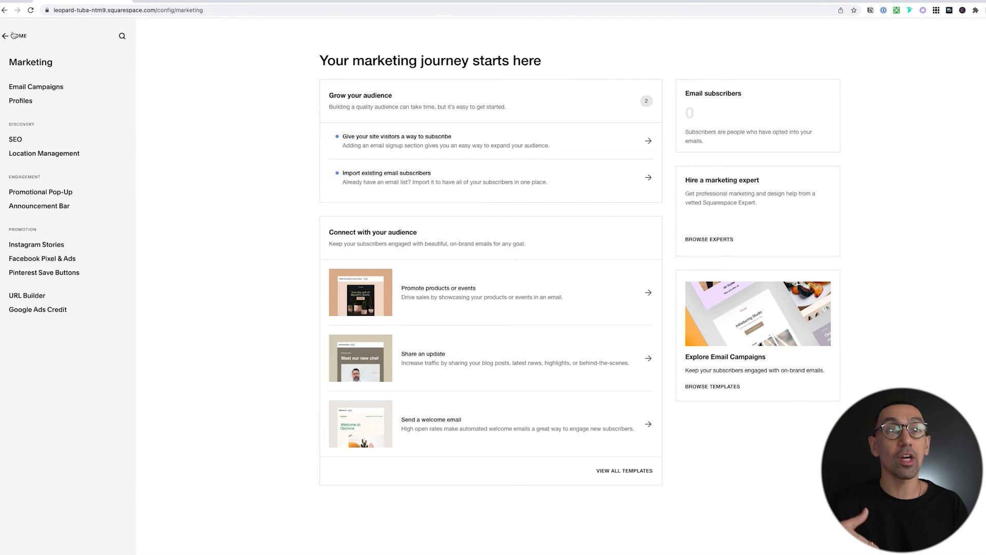
Enable the announcement bar and preview the site in desktop layout.
{"action": "left_click", "coordinate": [41, 207]}
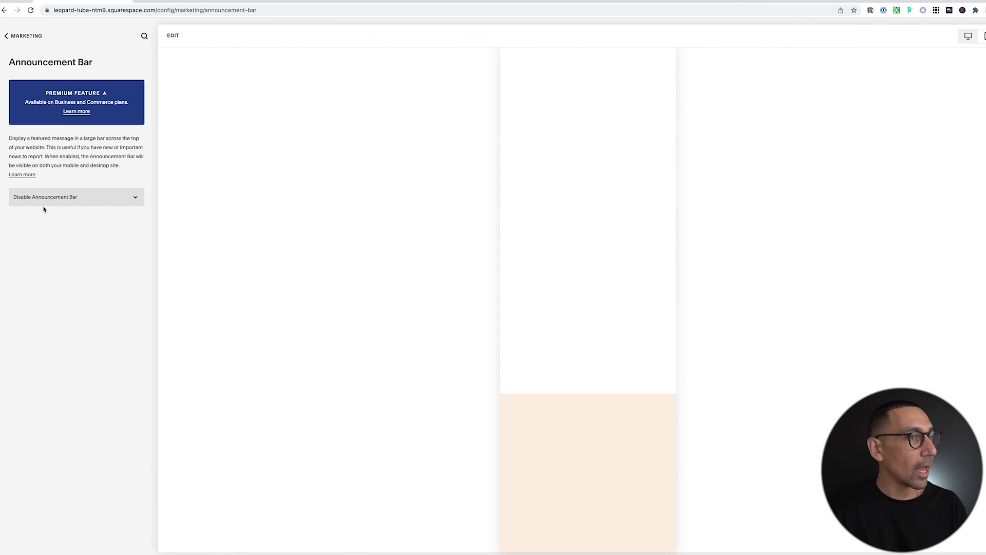
{"action": "left_click", "coordinate": [68, 198]}
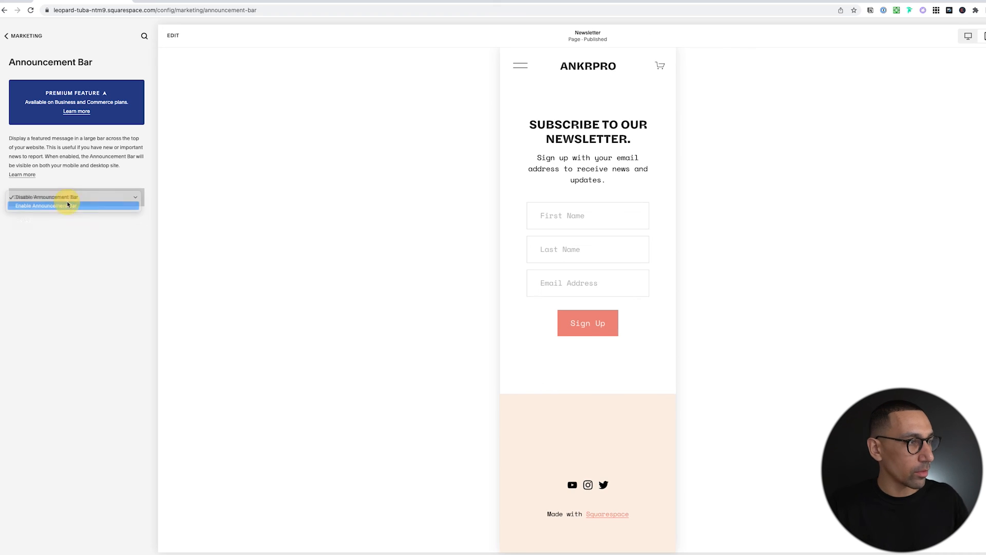
{"action": "left_click", "coordinate": [68, 204]}
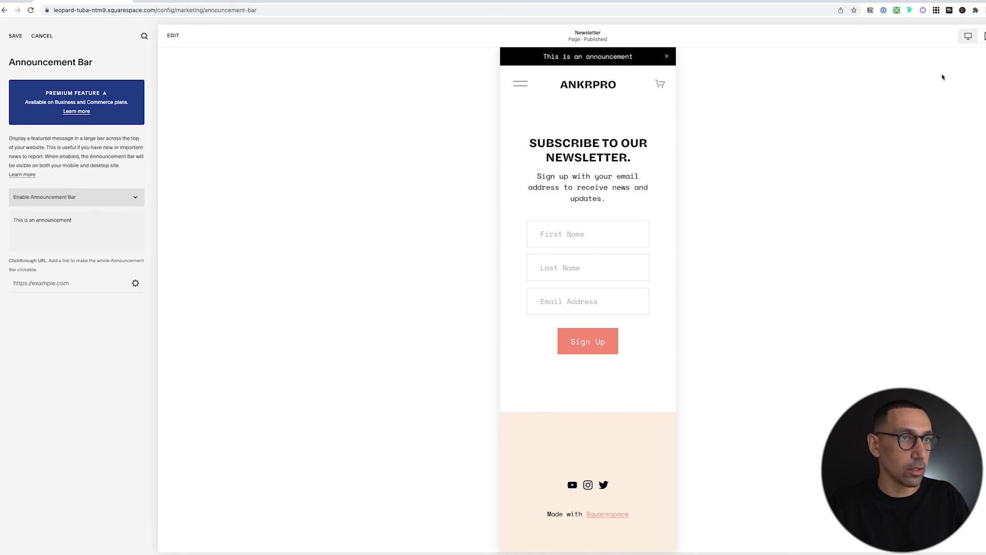
{"action": "left_click", "coordinate": [967, 37]}
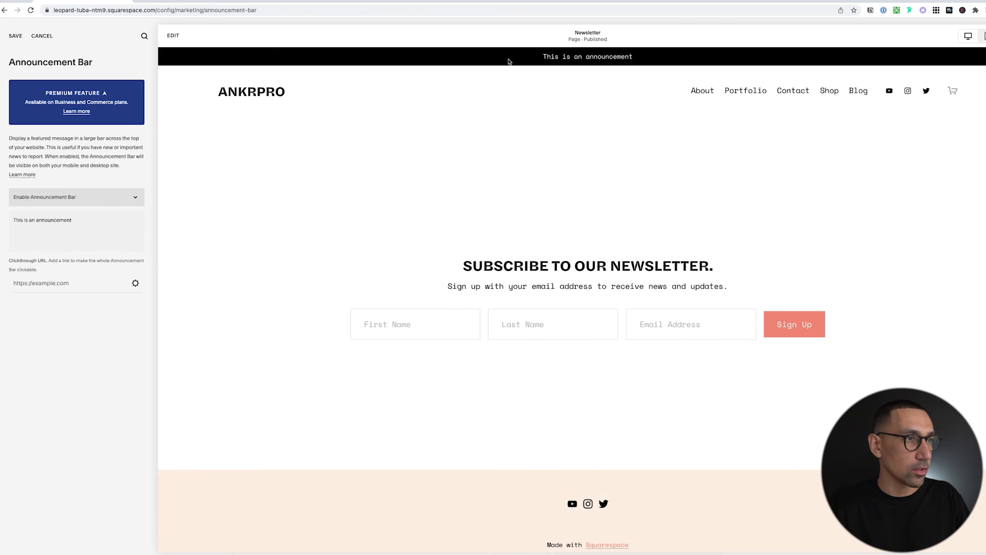
Replace the placeholder announcement text with 'New Customers Save 15%!'.
{"action": "triple_click", "coordinate": [55, 227]}
{"action": "type", "text": "new Cus"}
{"action": "key", "text": "ctrl+a"}
{"action": "type", "text": "New Customers s"}
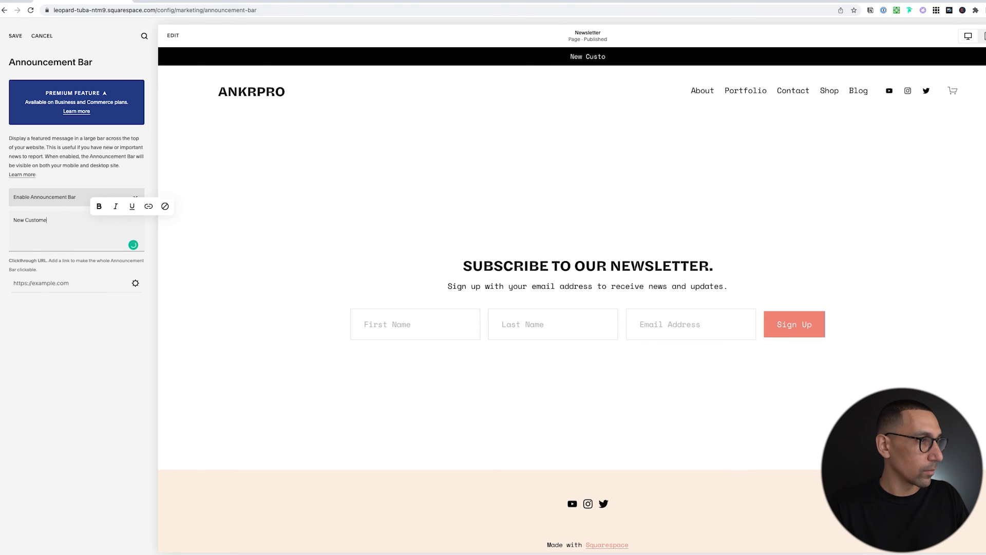
{"action": "key", "text": "BackSpace"}
{"action": "type", "text": "Save 15"}
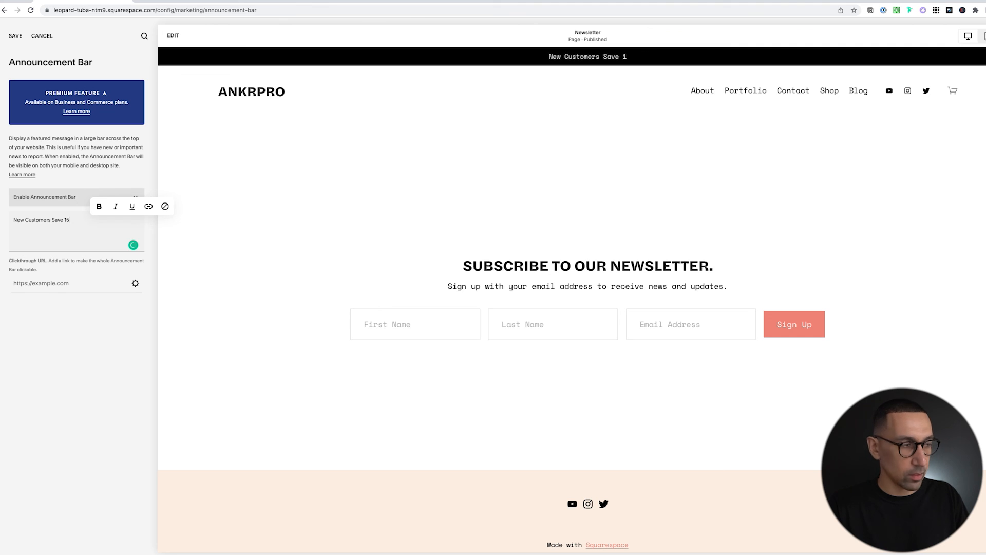
{"action": "type", "text": "%!"}
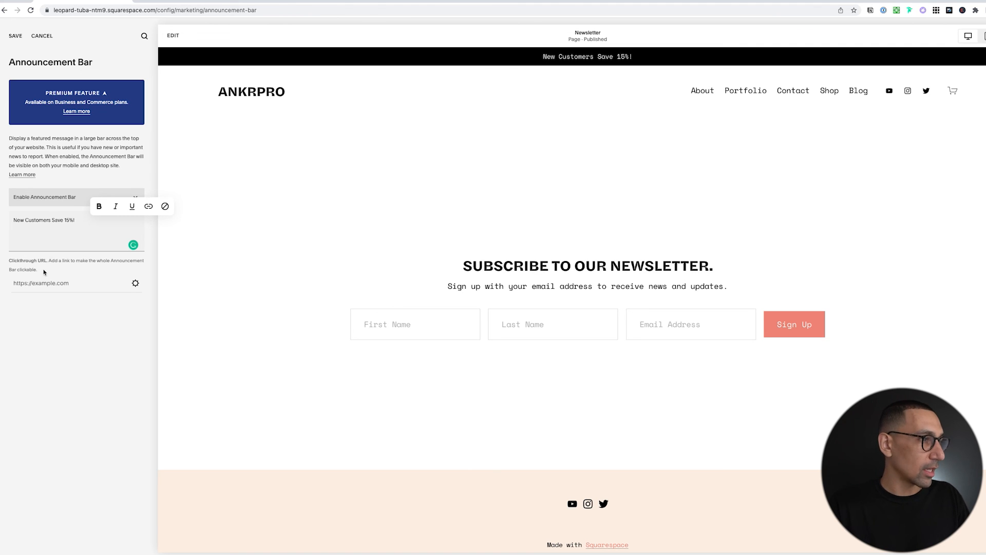
Set the bar's clickthrough URL to /newsletter and save.
{"action": "left_click", "coordinate": [30, 282]}
{"action": "type", "text": "/new"}
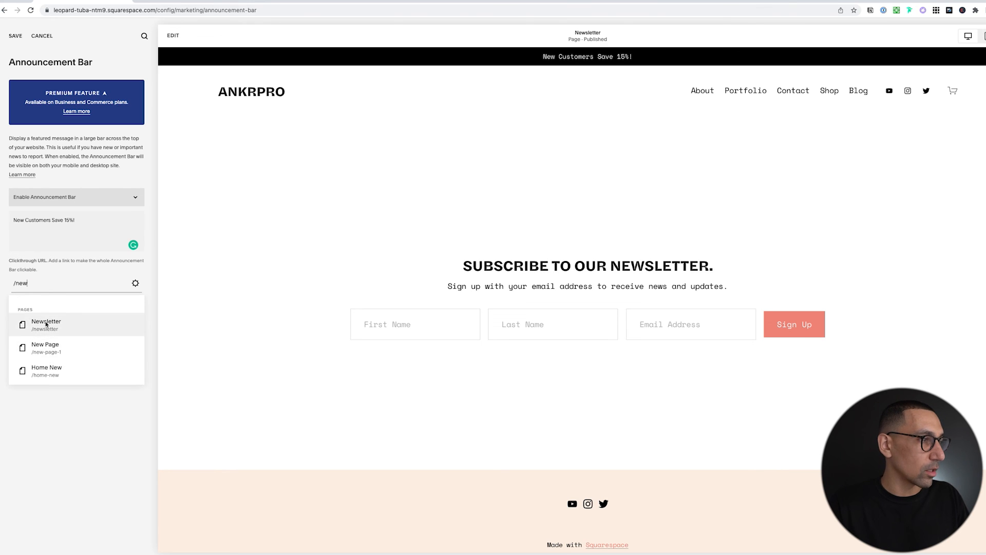
{"action": "left_click", "coordinate": [44, 323]}
{"action": "left_click", "coordinate": [16, 35]}
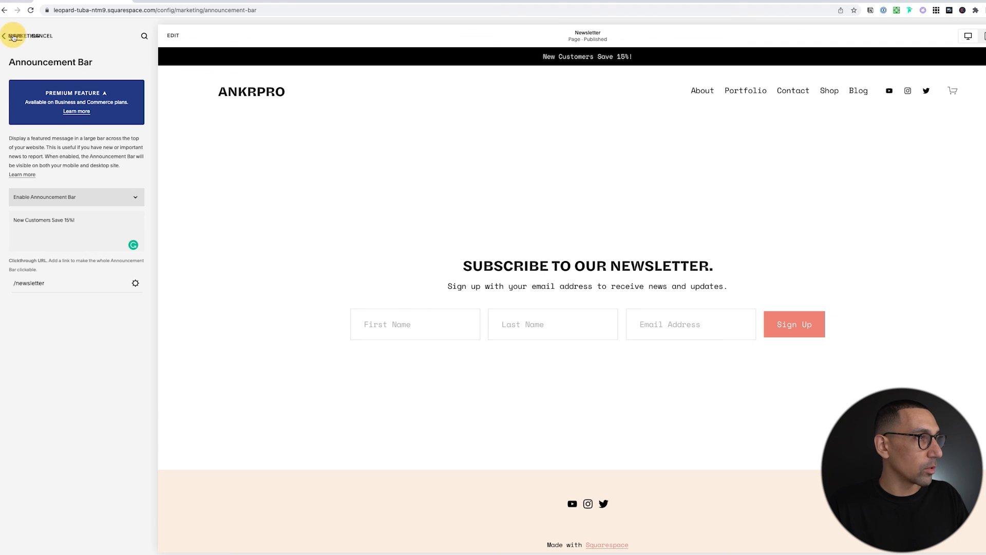